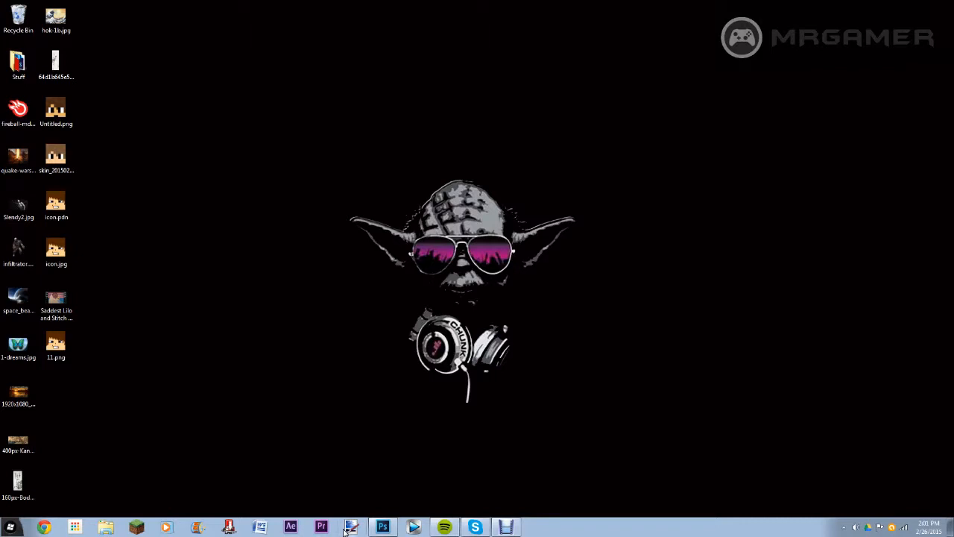
Step: Open paint.net and browse in the file explorer to the YouTube Banners folder under Google Drive > YouTube
left_click(349, 527)
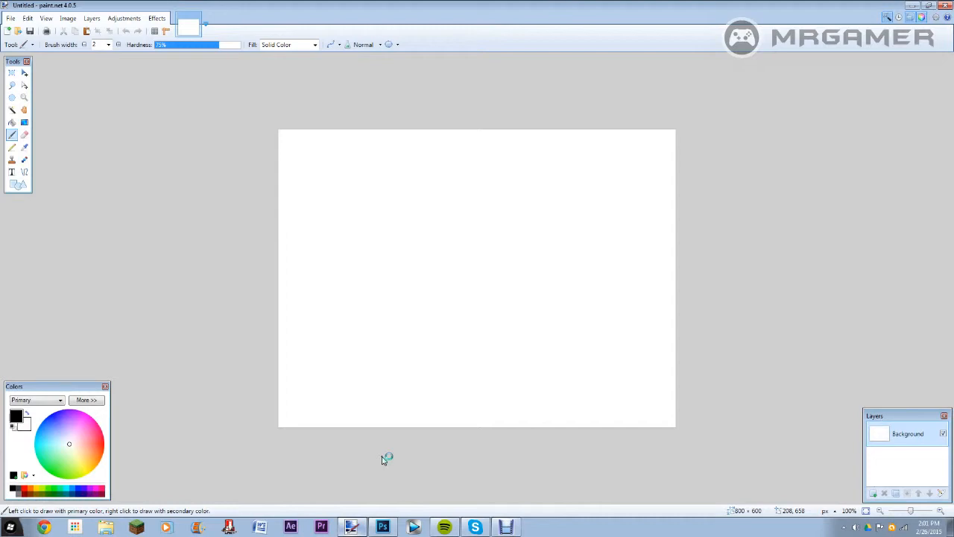
left_click(10, 530)
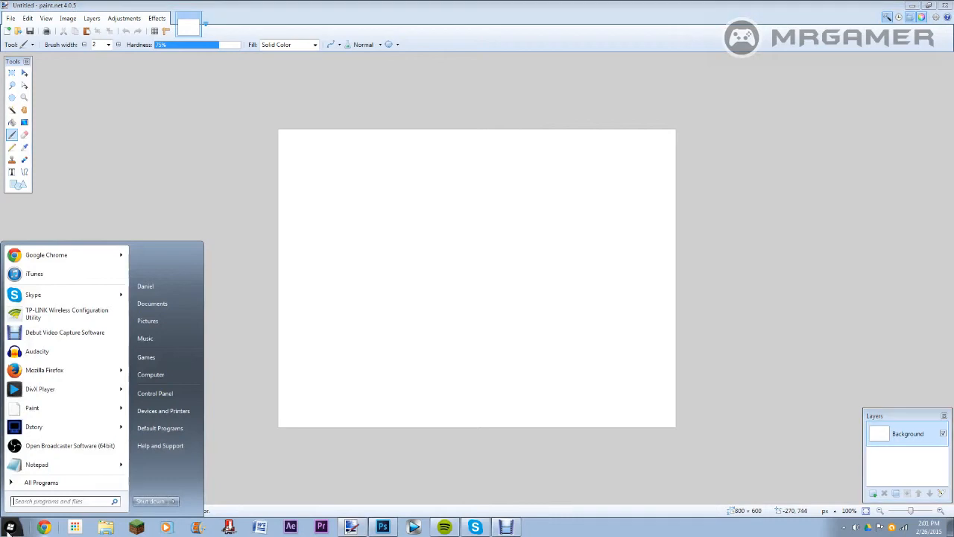
left_click(166, 287)
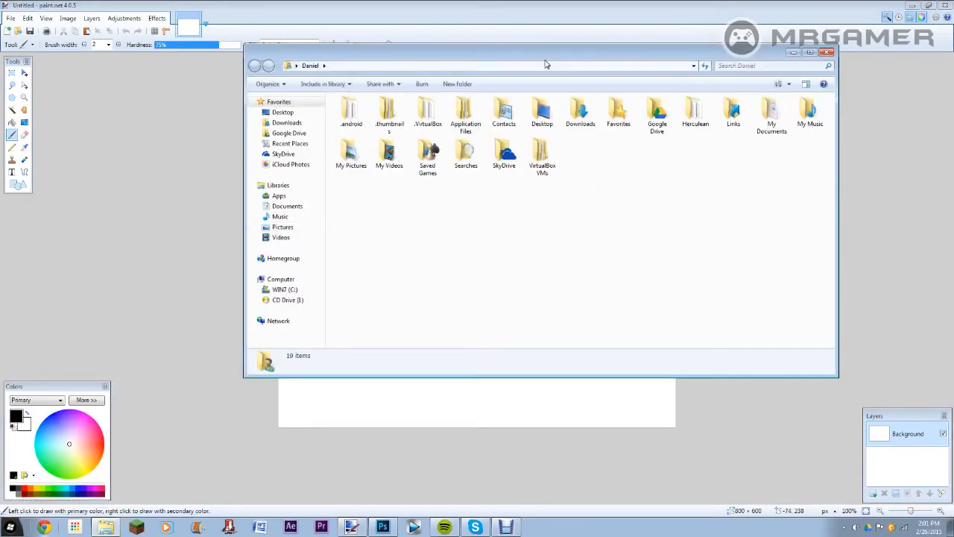
left_click(290, 133)
double_click(415, 155)
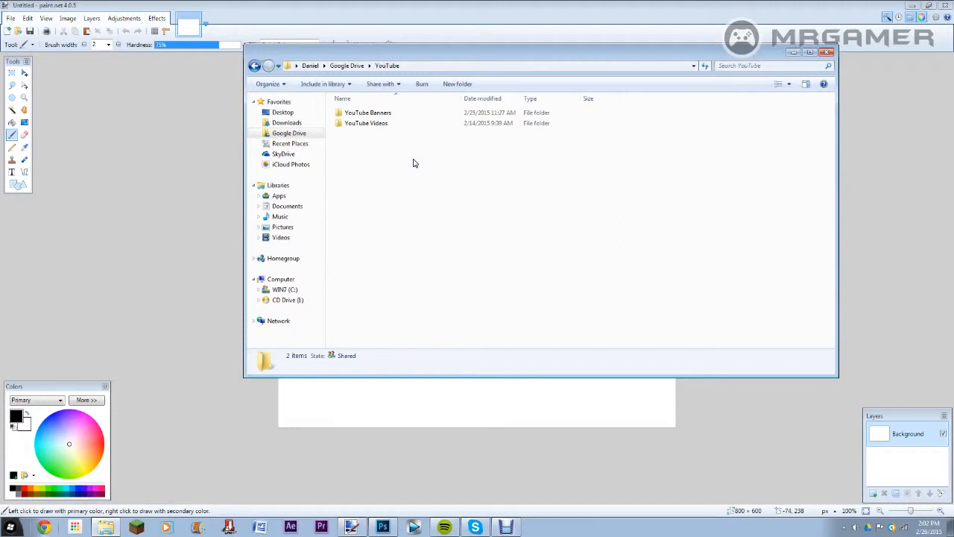
double_click(381, 117)
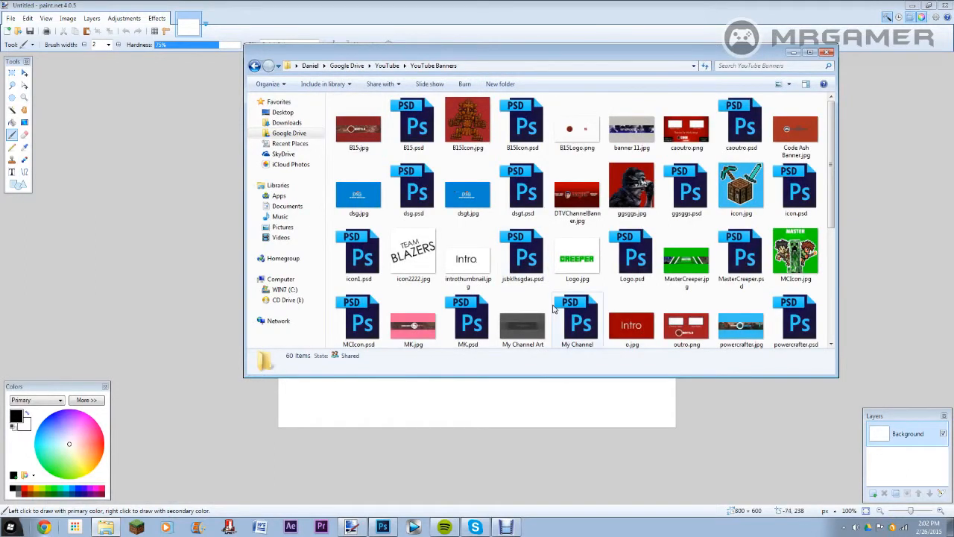
Step: Open My Channel Art Template.png as a new image in paint.net and show the whole template at 50% zoom
scroll(553, 308, "down", 3)
left_click(522, 127)
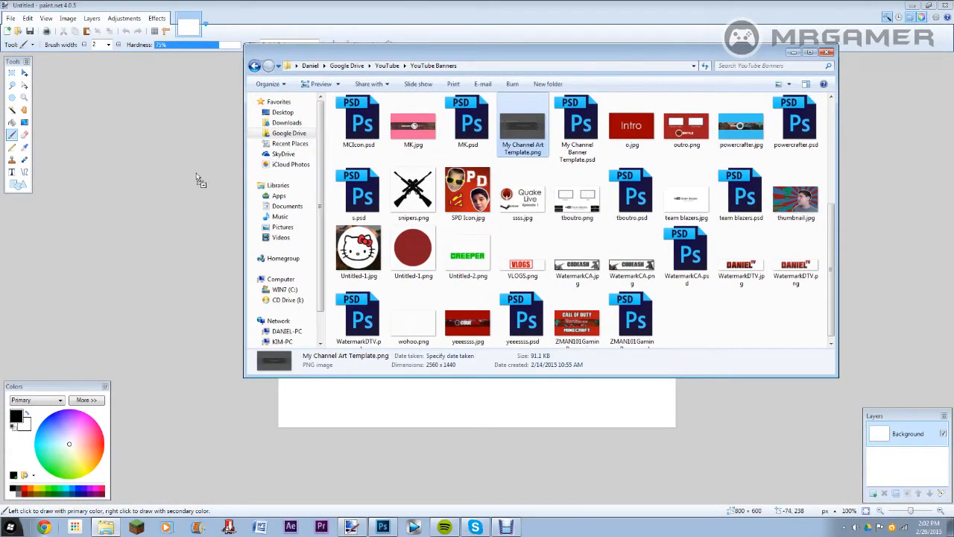
left_click_drag(133, 211, 383, 247)
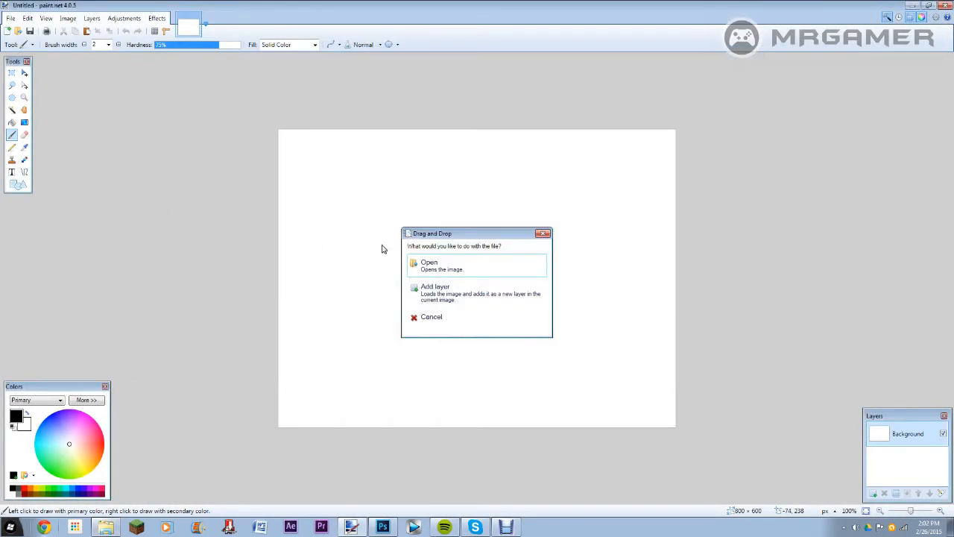
left_click(506, 265)
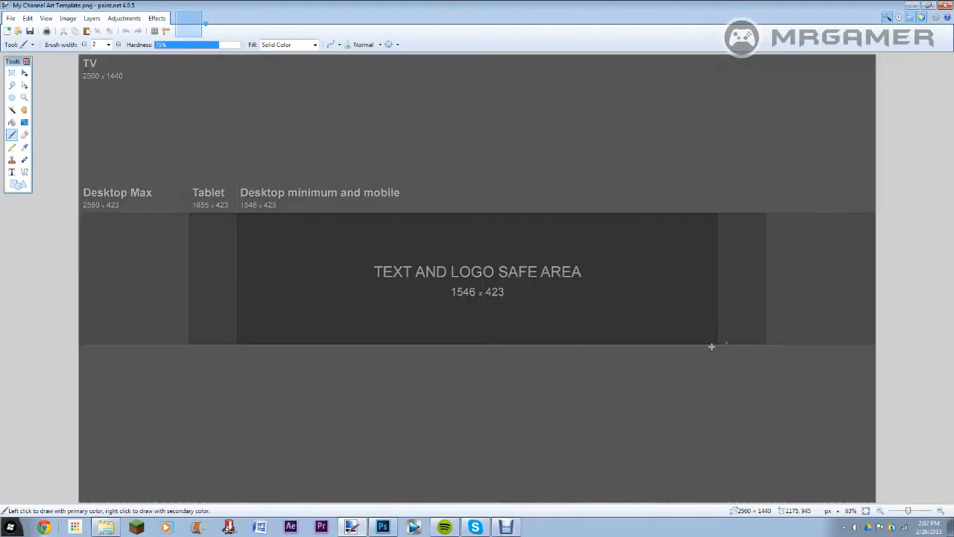
left_click(880, 512)
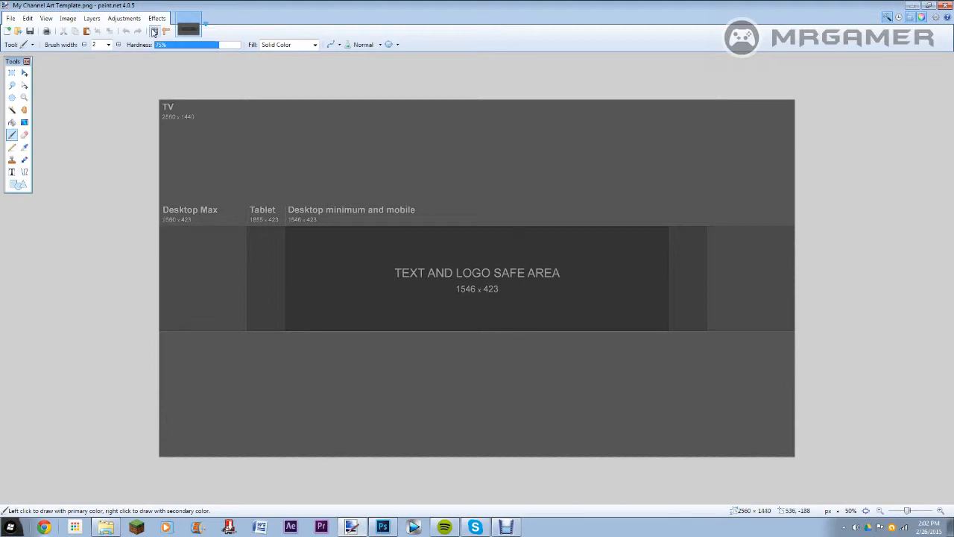
Step: Show the rulers and the pixel grid on the template and hide both again
left_click(168, 34)
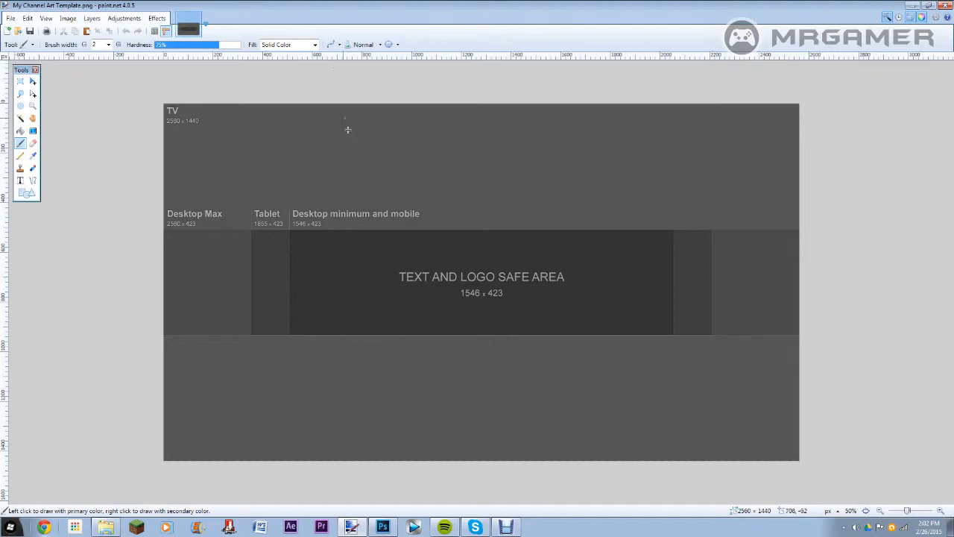
left_click(155, 32)
left_click(157, 33)
left_click(166, 31)
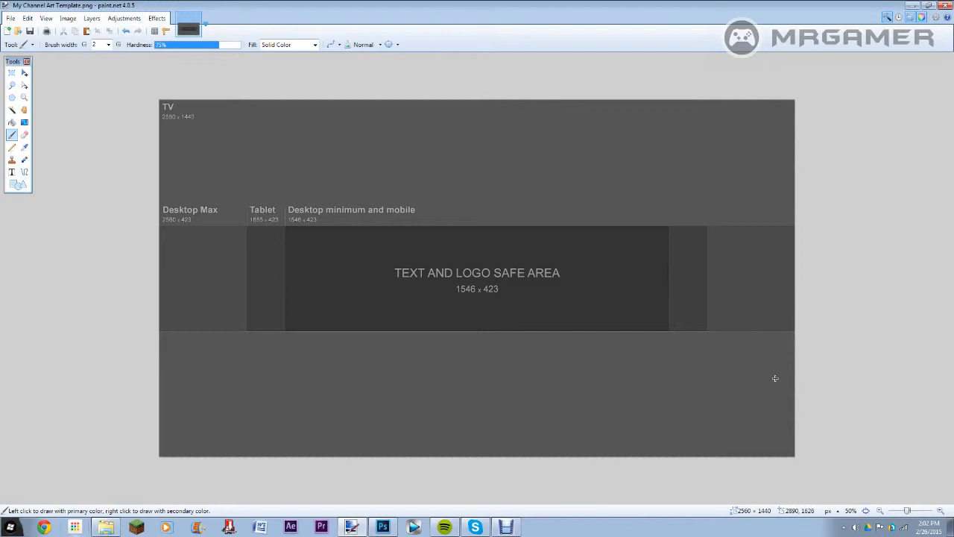
Step: With a line brush width of 4, draw a straight black horizontal line about 2700 px long along the upper edge of the safe-area band
left_click(105, 130)
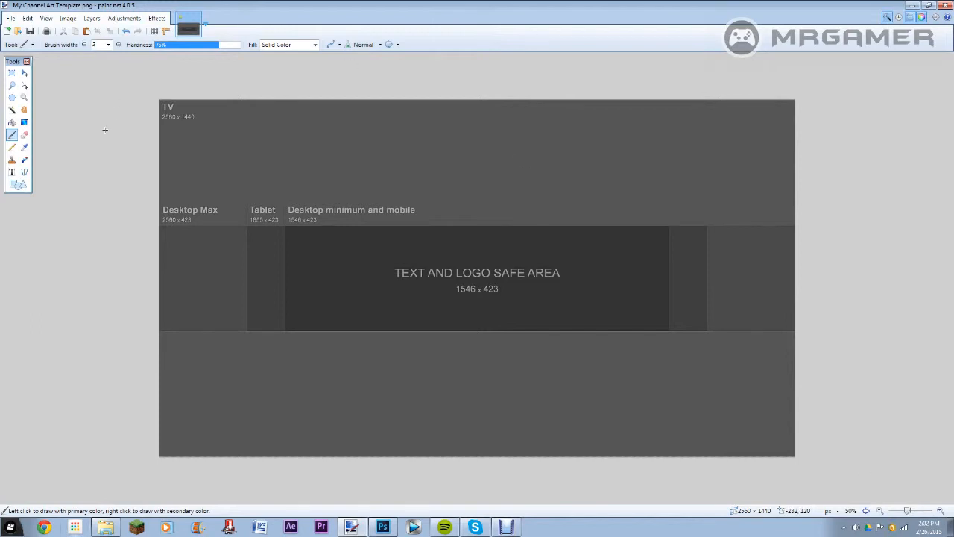
left_click(24, 171)
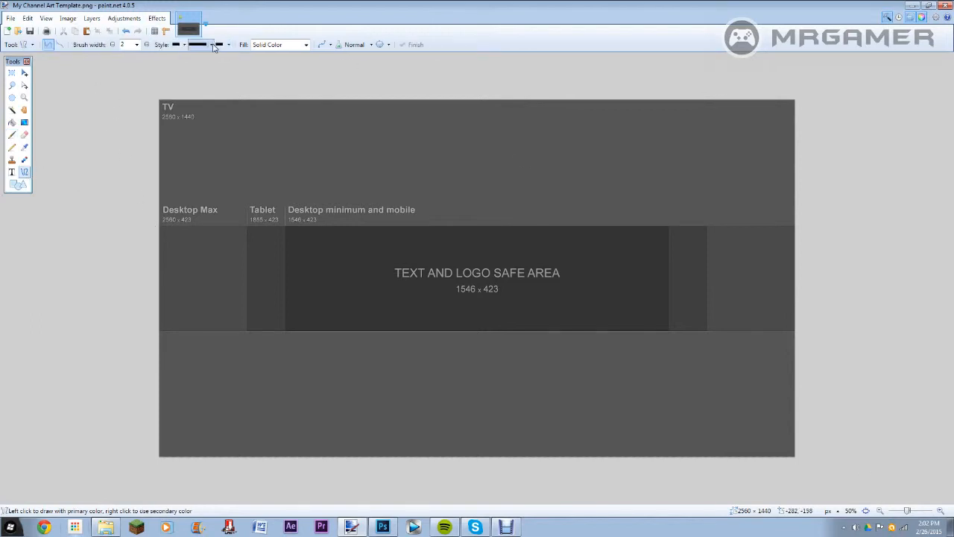
left_click(307, 44)
left_click(307, 44)
left_click(137, 46)
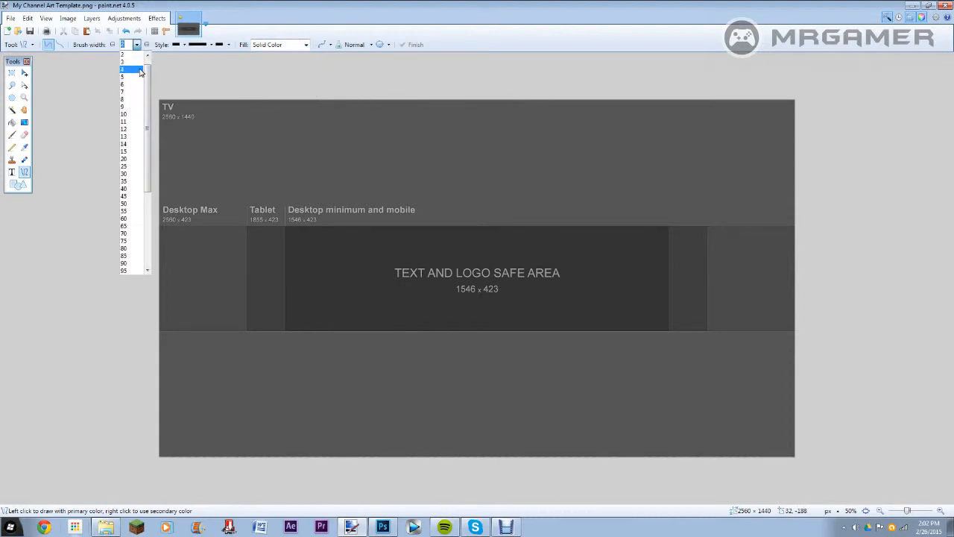
left_click(138, 69)
left_click_drag(138, 230, 804, 226)
left_click_drag(138, 229, 134, 226)
left_click_drag(360, 228, 360, 228)
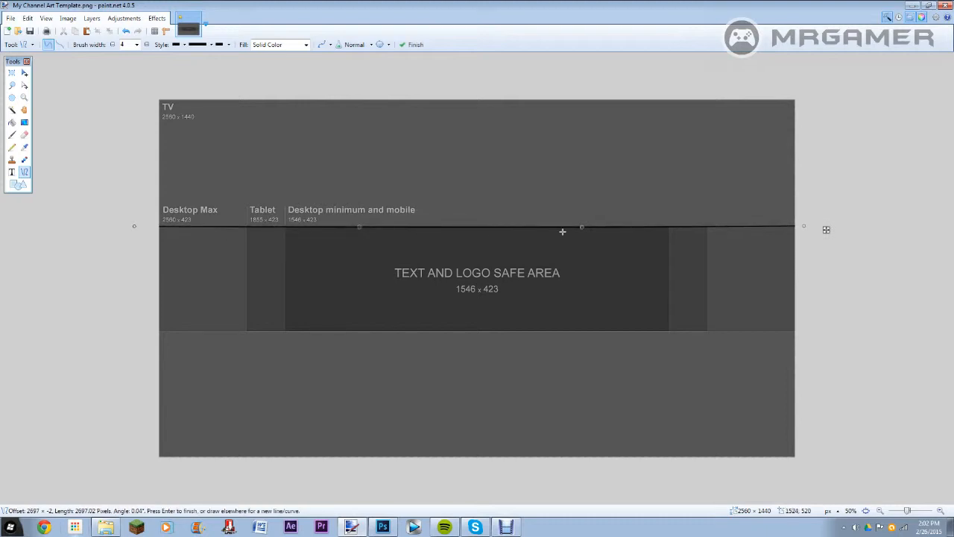
left_click_drag(582, 226, 583, 230)
left_click_drag(804, 227, 805, 227)
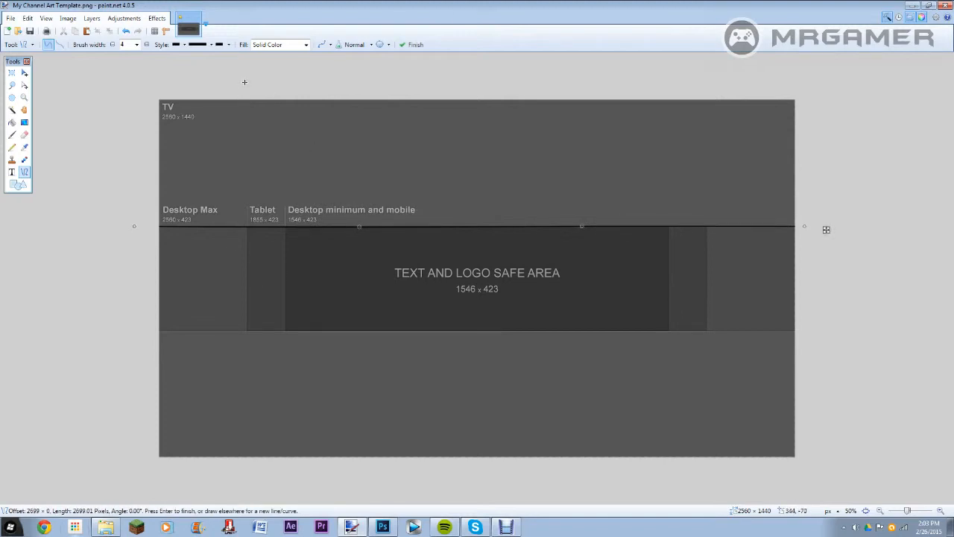
Step: Draw vertical black lines about 515 and 550 px long at the left boundaries of the Tablet and Desktop minimum areas
mouse_move(241, 91)
left_mouse_down()
mouse_move(266, 398)
mouse_move(258, 466)
mouse_move(231, 486)
mouse_move(245, 492)
left_mouse_up()
key("ctrl+z")
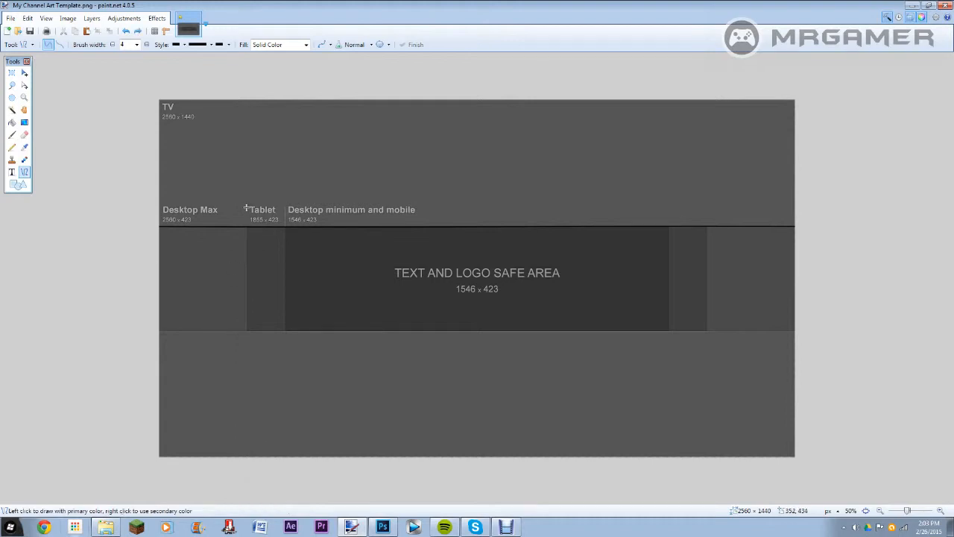
left_click_drag(246, 209, 246, 334)
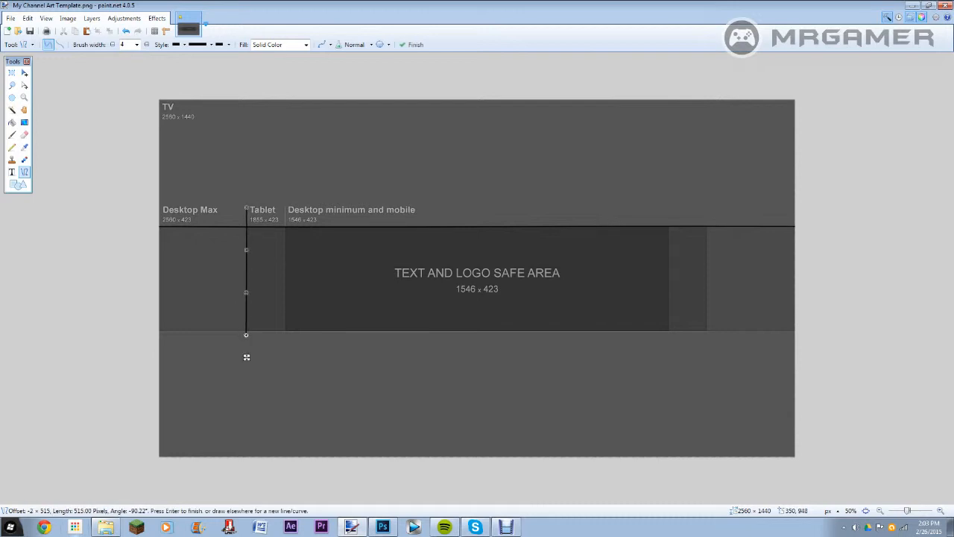
left_click_drag(284, 209, 283, 341)
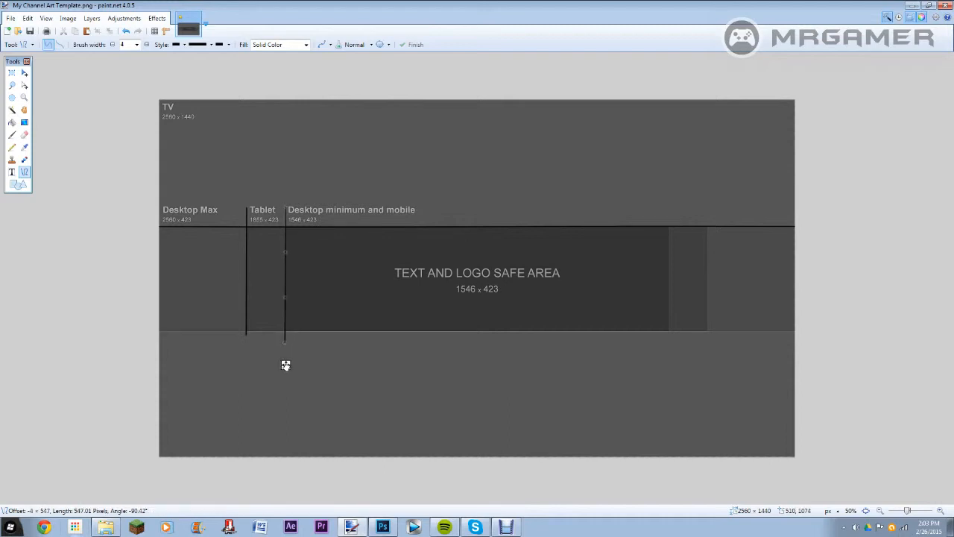
left_click_drag(285, 202, 284, 204)
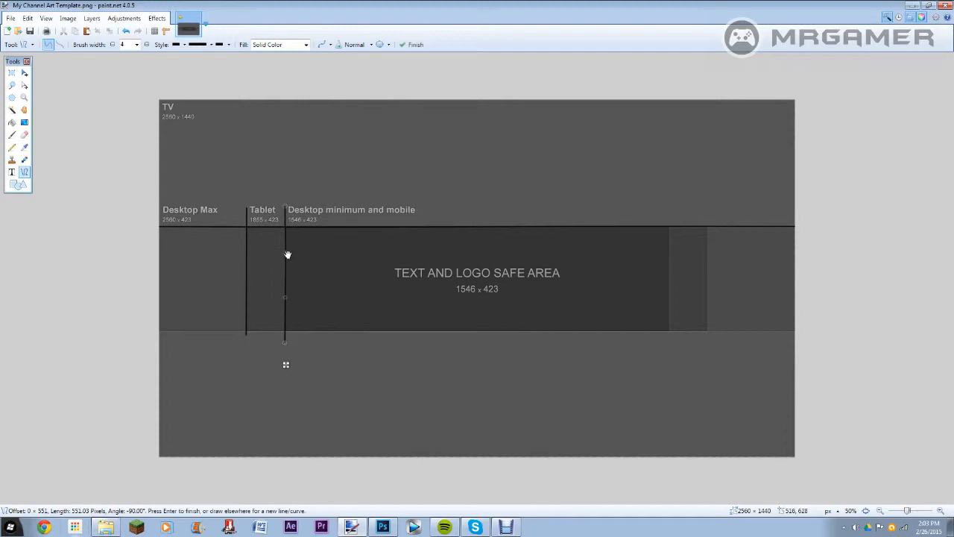
left_click_drag(287, 254, 288, 253)
Step: Draw vertical lines at the right boundaries of the safe and Tablet areas, and a horizontal line about 2630 px long along the band's lower edge
left_click_drag(667, 205, 669, 369)
left_click_drag(707, 202, 707, 360)
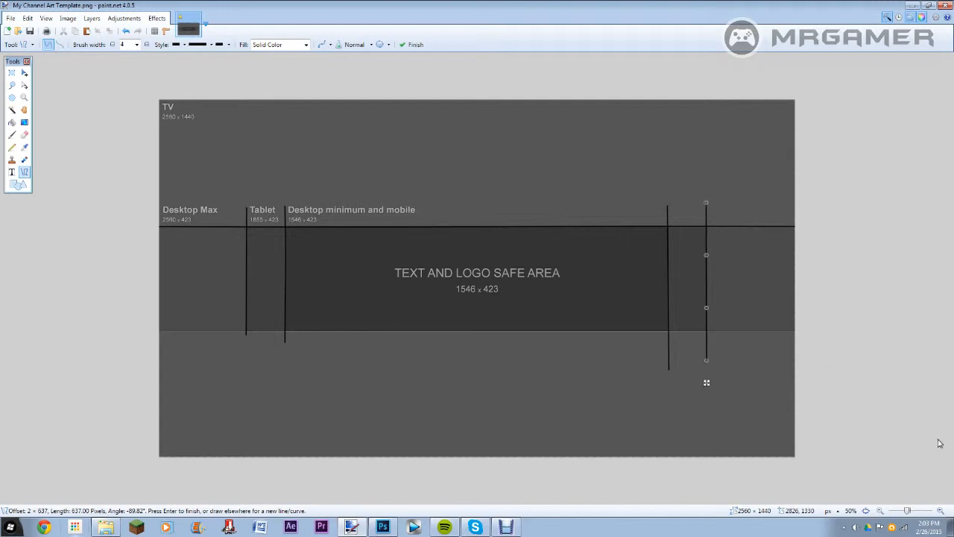
key("Return")
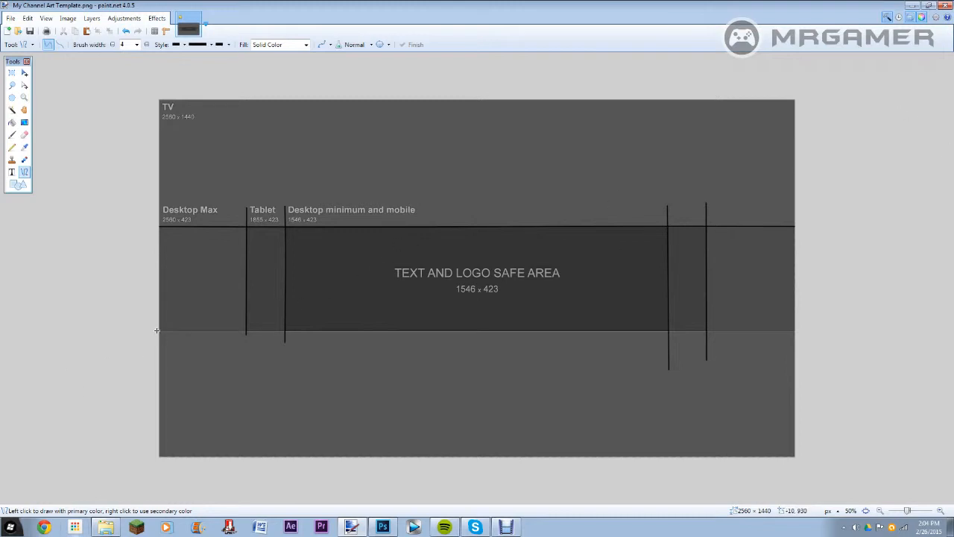
mouse_move(156, 330)
left_mouse_down()
mouse_move(754, 313)
mouse_move(810, 330)
left_mouse_up()
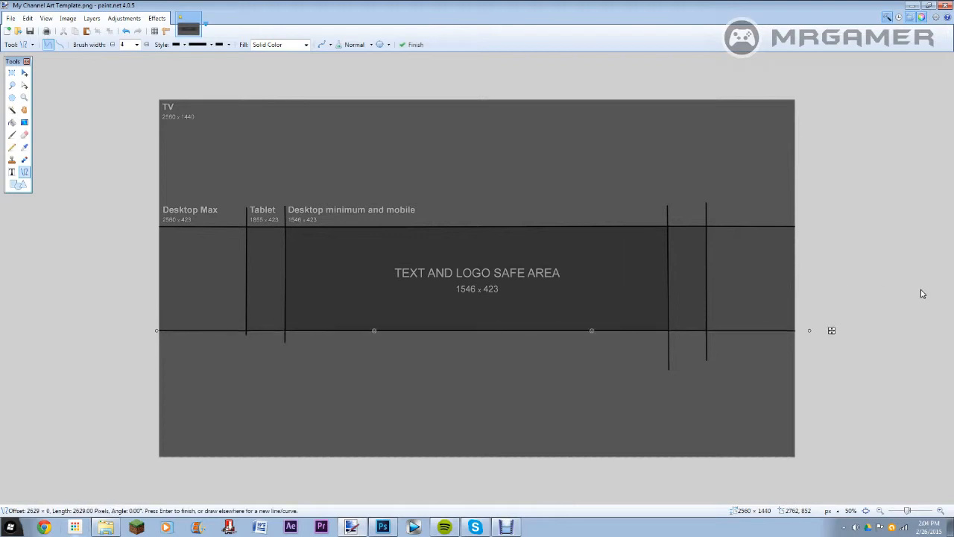
key("Return")
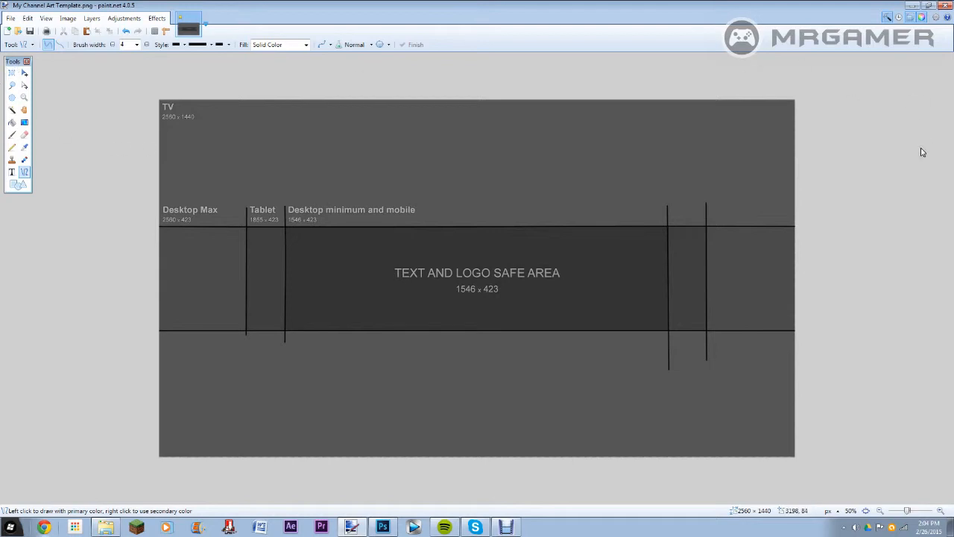
Step: Select the whole canvas with Rectangle Select and clear the selection
left_click(11, 72)
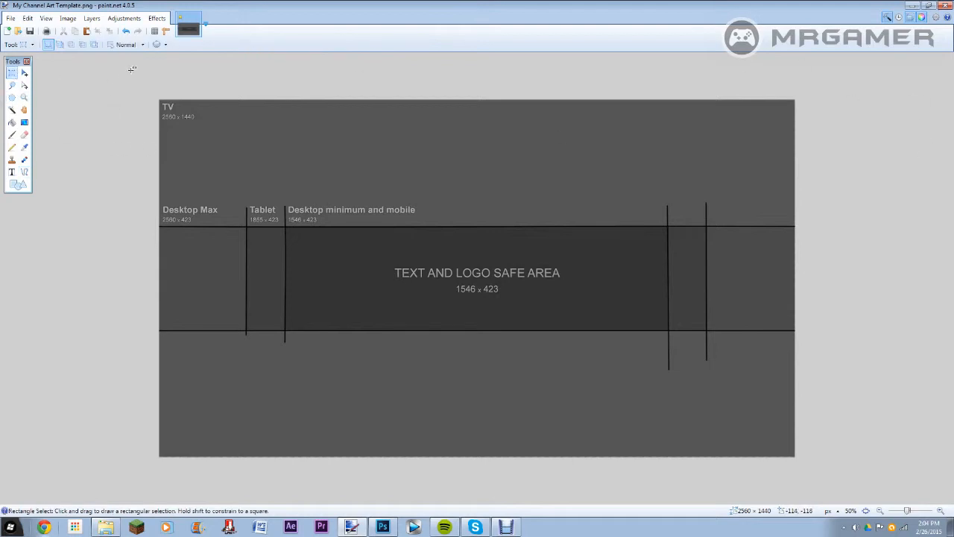
left_click_drag(131, 69, 820, 478)
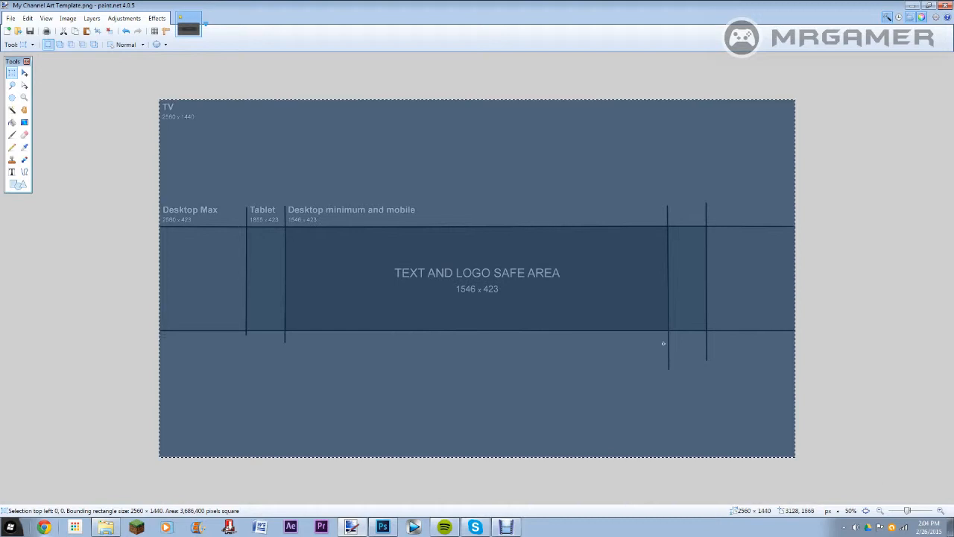
left_click(663, 343)
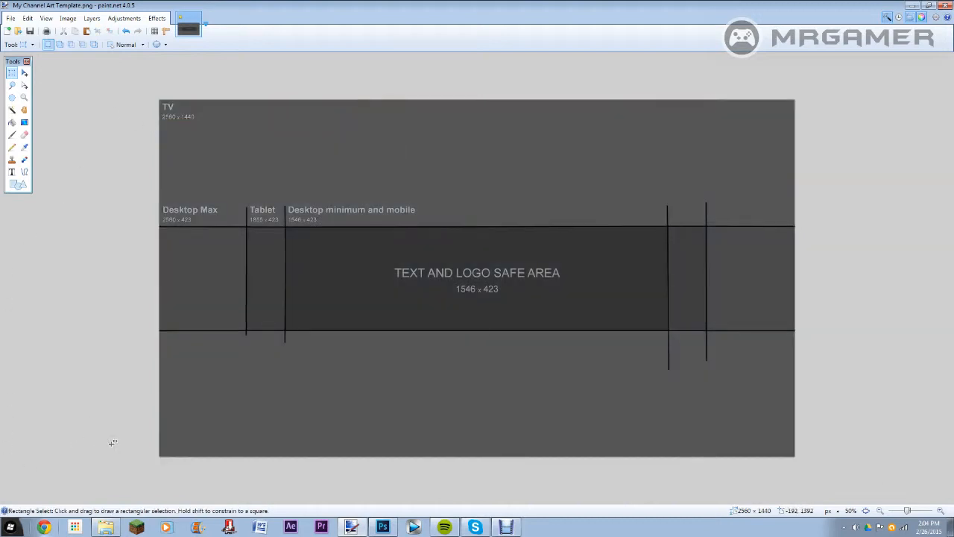
Step: Try flooding the template background with solid red around the guide lines, and undo the fill
left_click(356, 134)
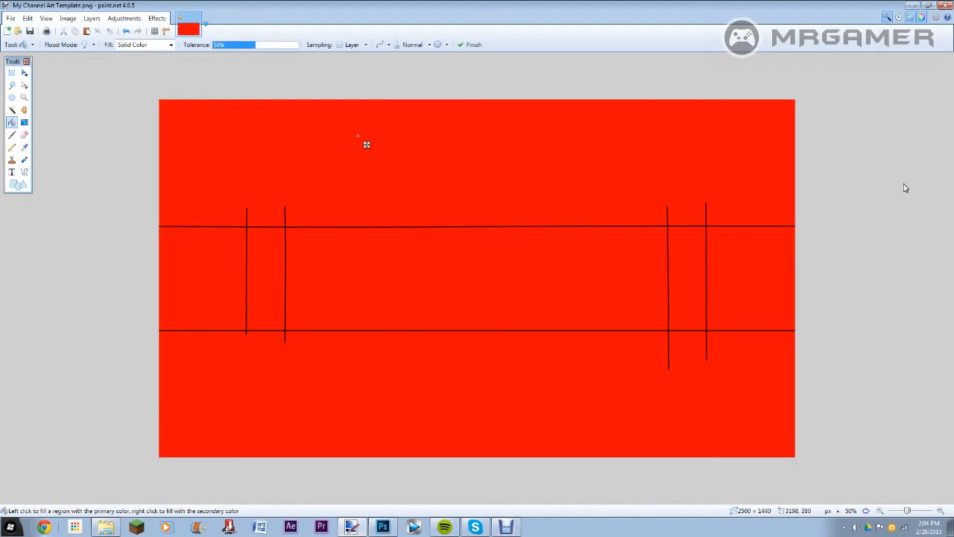
left_click(946, 161)
key("ctrl+z")
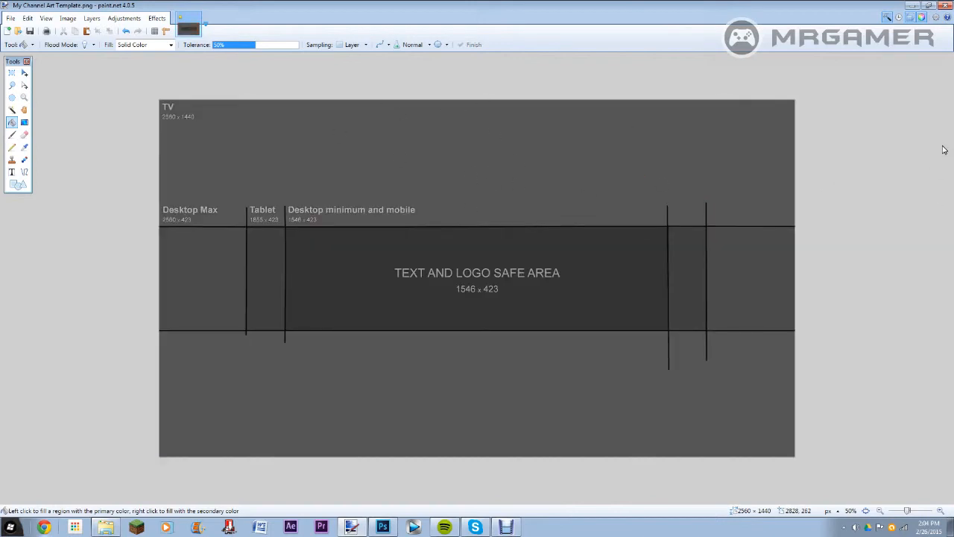
left_click(387, 155)
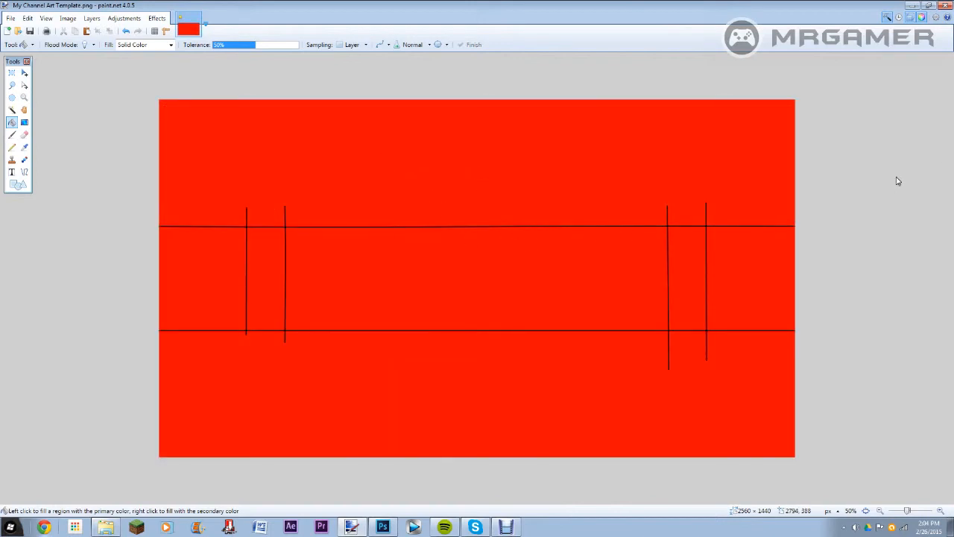
key("ctrl+z")
key("ctrl+y")
key("ctrl+z")
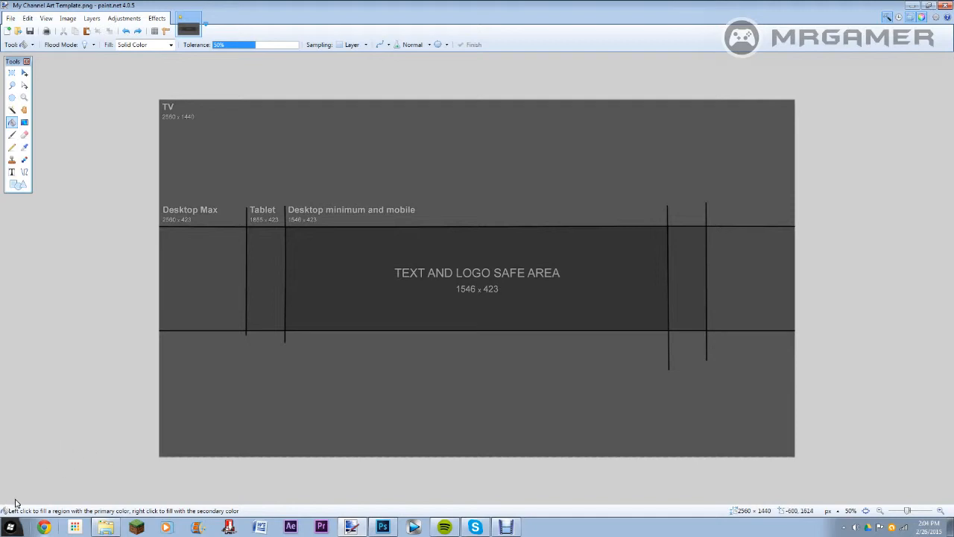
Step: Fill the template background with solid dark gray, keeping the black guide lines
left_click(576, 273)
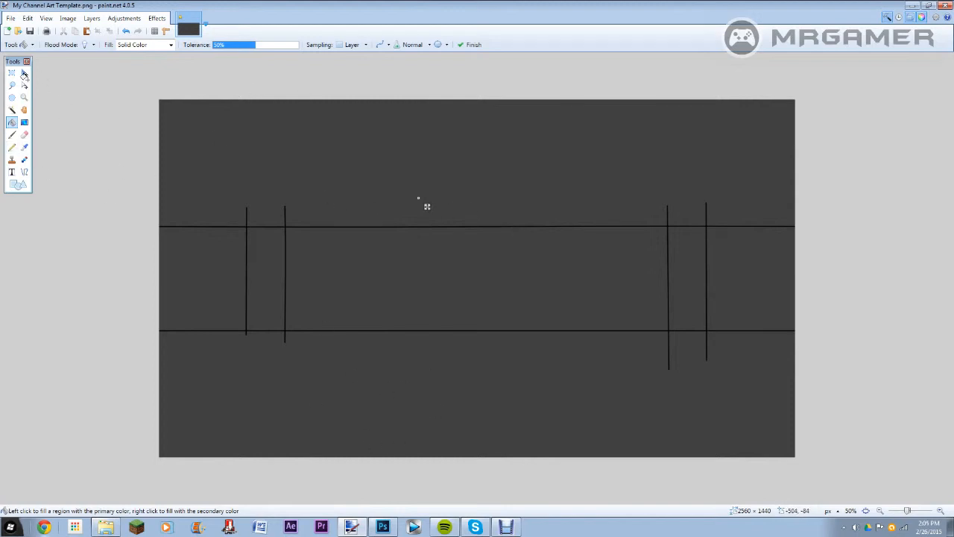
Step: Add the text "AethrBro" in Calibri inside the central safe area with the Text tool
left_click(11, 171)
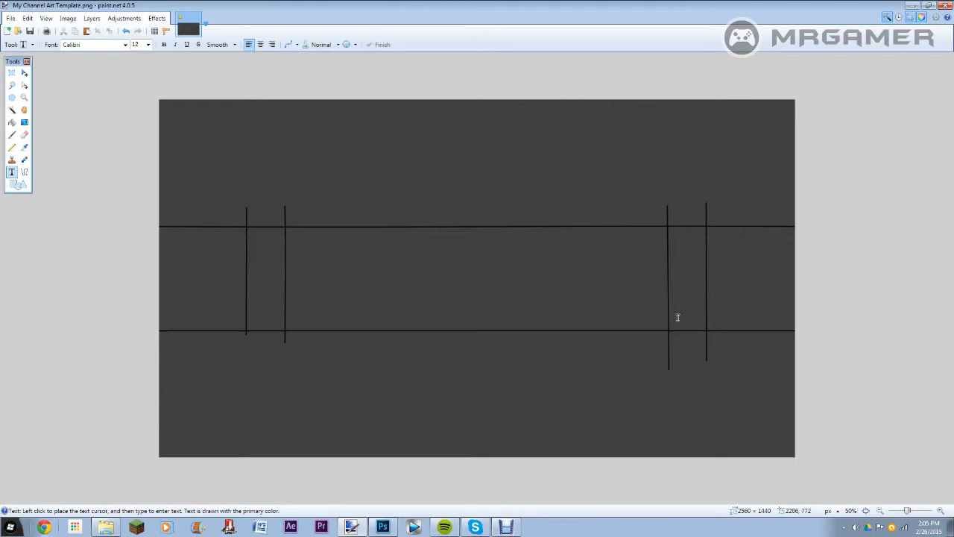
left_click(323, 259)
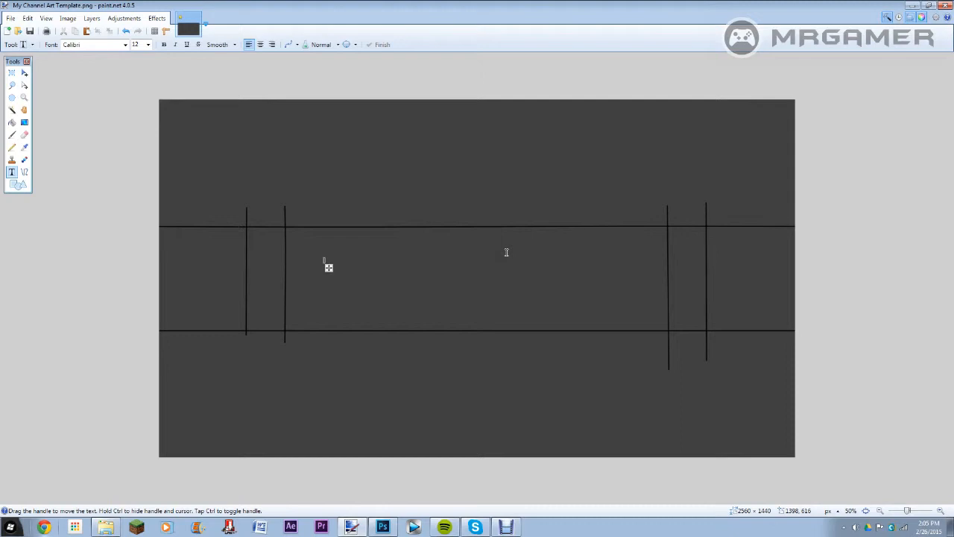
type("he")
left_click(344, 261)
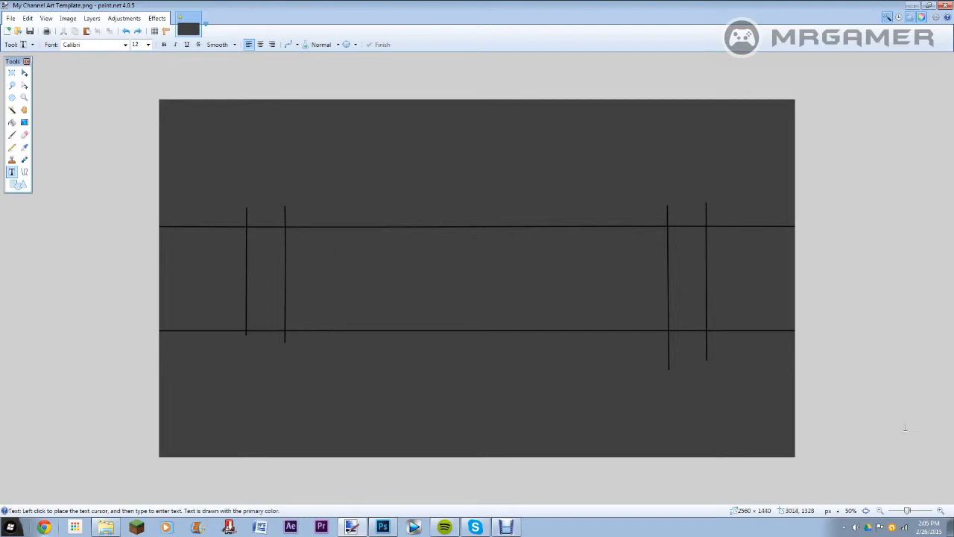
left_click(356, 266)
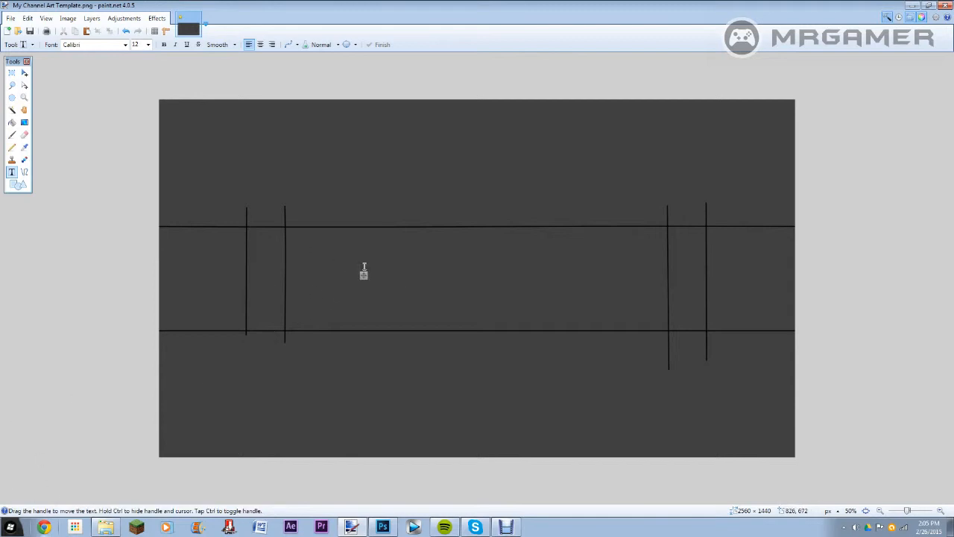
type("s")
Step: Try the AethrBro text at sizes 36 and 216, and set it to 108
left_click(148, 44)
left_click(136, 151)
left_click(147, 44)
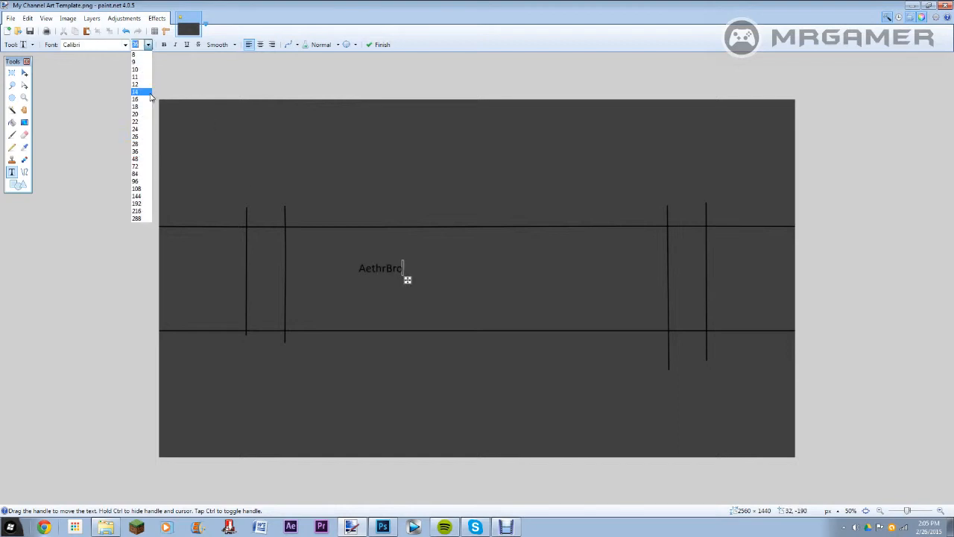
left_click(141, 212)
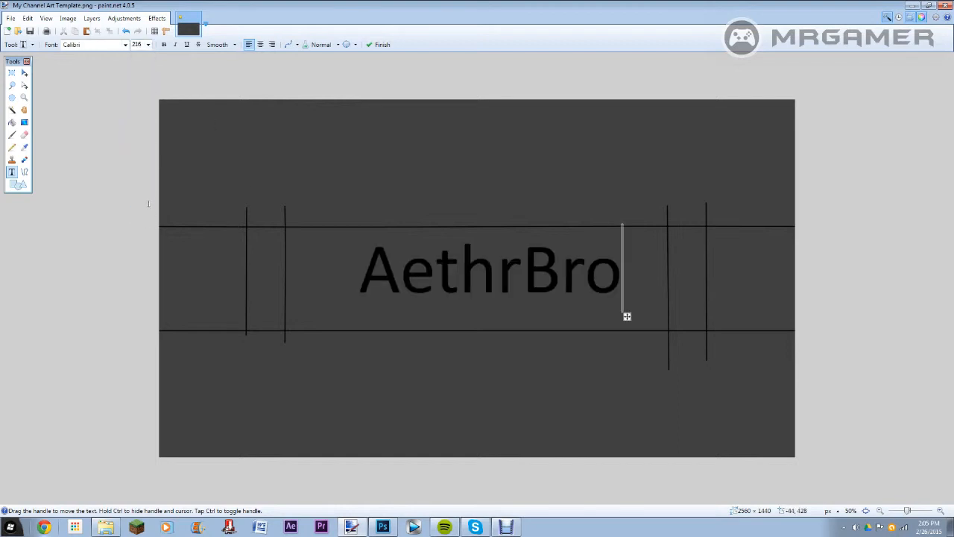
left_click(148, 44)
left_click(137, 189)
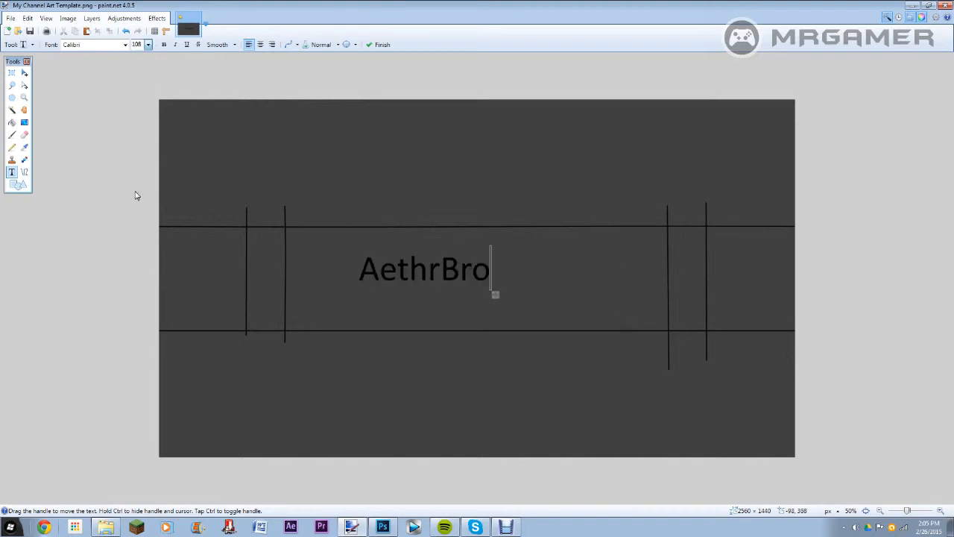
Step: Try the Comfortaa font on the AethrBro text
left_click(125, 45)
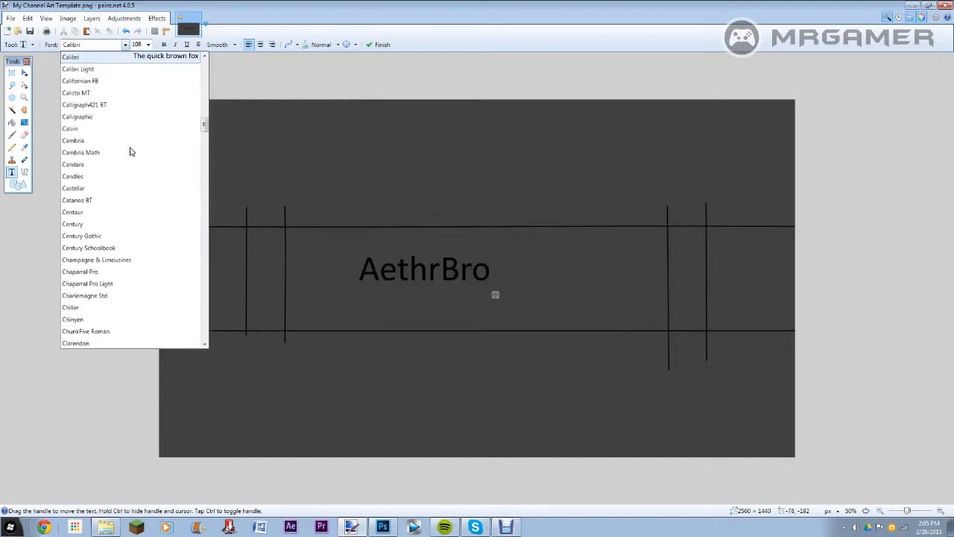
scroll(137, 182, "down", 3)
scroll(138, 182, "down", 3)
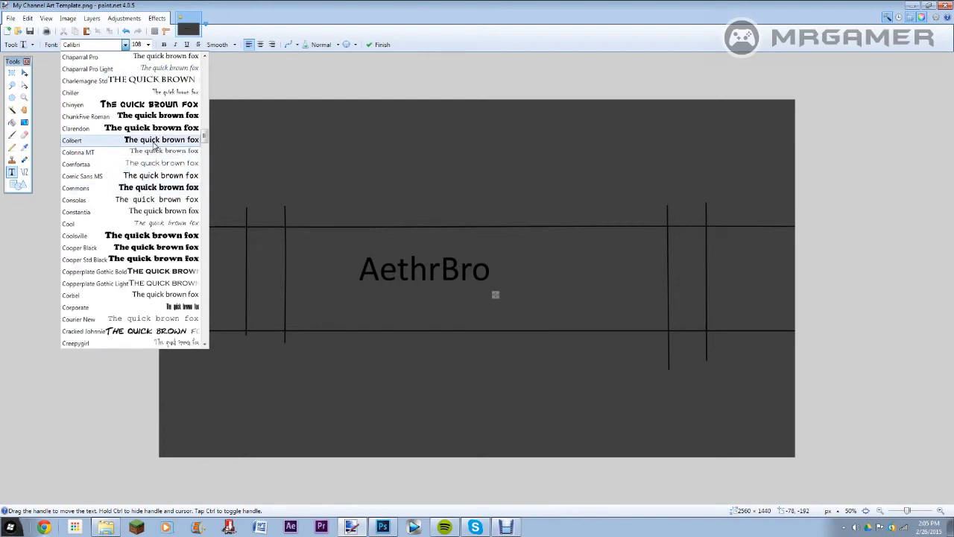
left_click(156, 164)
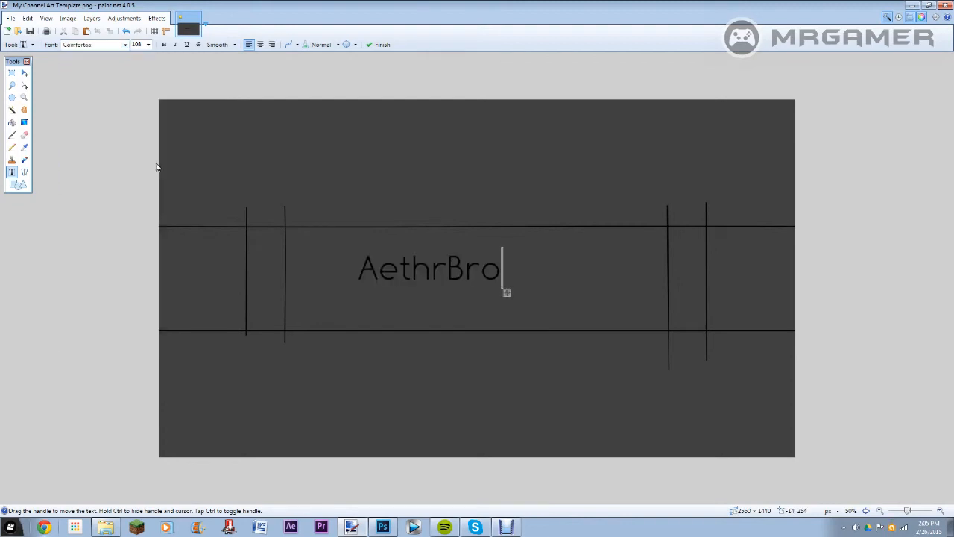
Step: Set the AethrBro text to the Corporate font at size 192
left_click(127, 45)
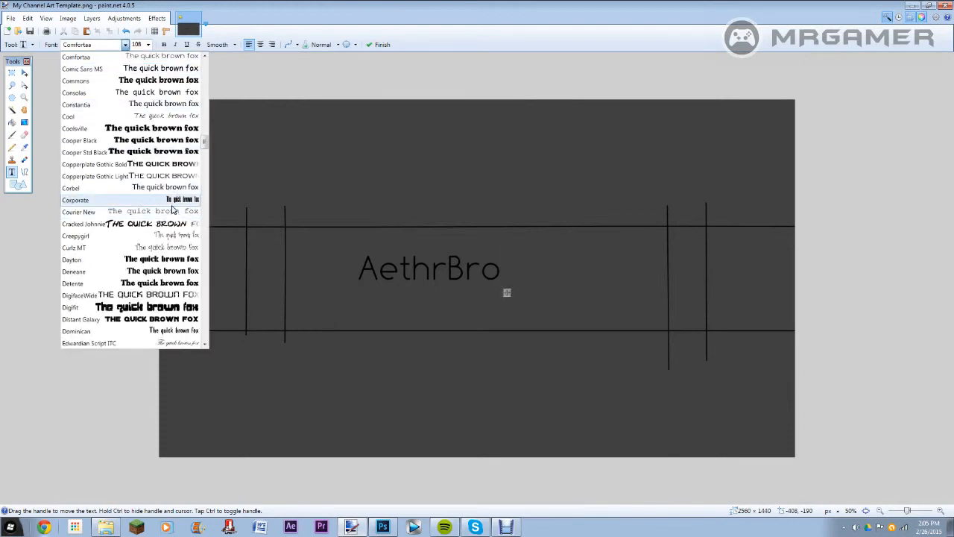
left_click(178, 199)
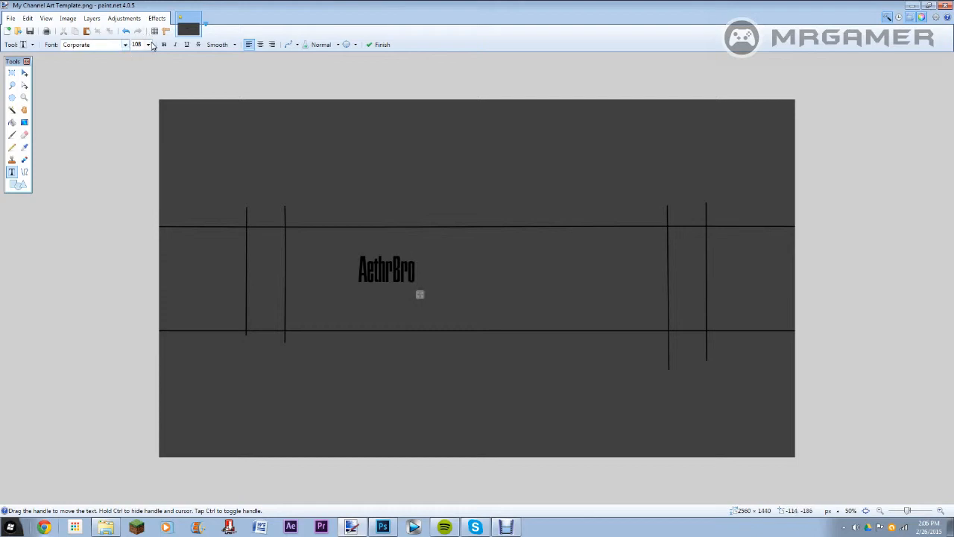
left_click(149, 44)
left_click(145, 206)
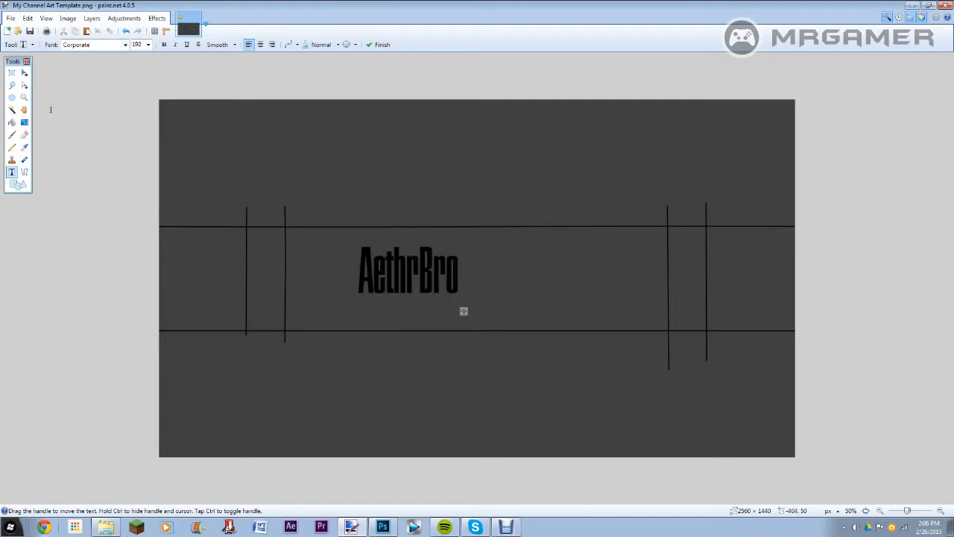
Step: Move the AethrBro text toward the centre of the safe area and commit it
key("m")
left_click_drag(432, 271, 486, 276)
key("s")
left_click(101, 135)
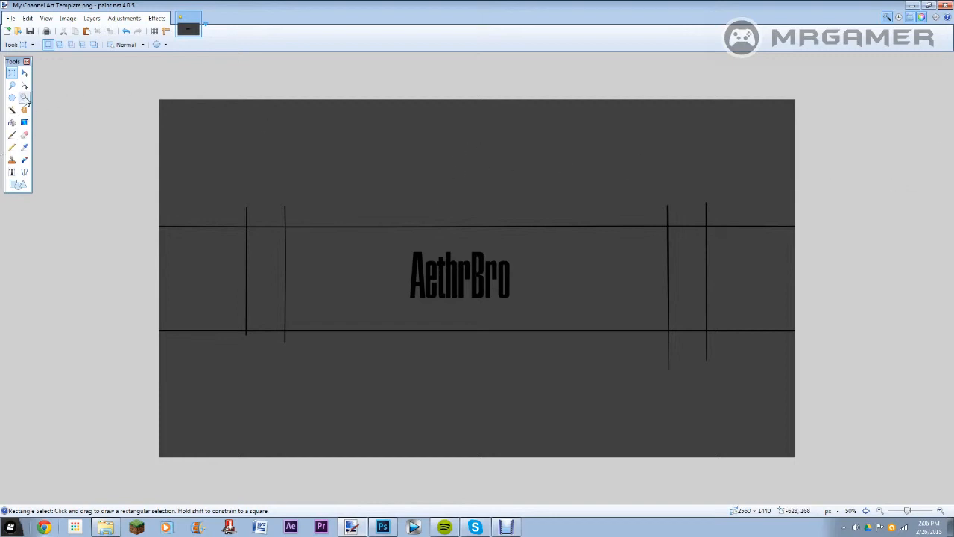
Step: Add a second text line "New videos every week" at size 16 just below the AethrBro title
left_click(12, 173)
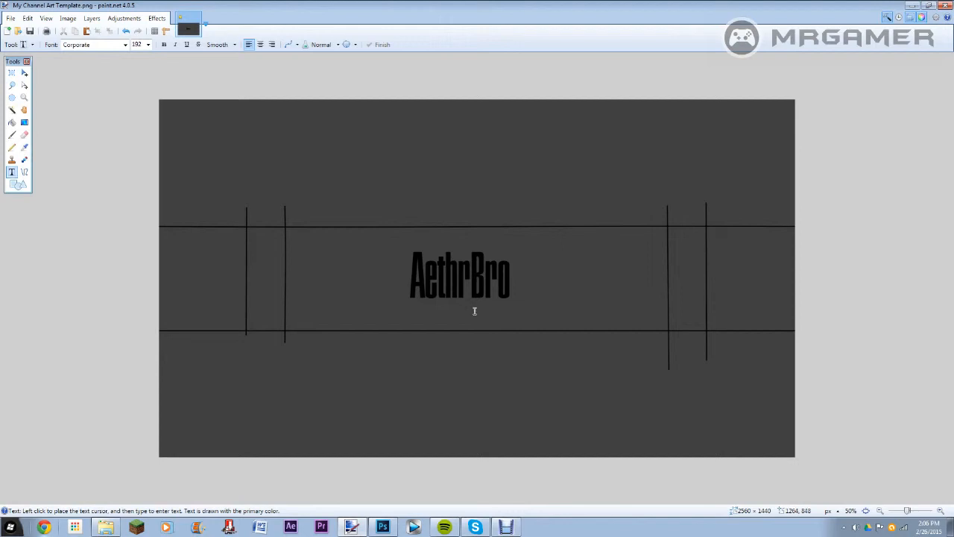
left_click(393, 310)
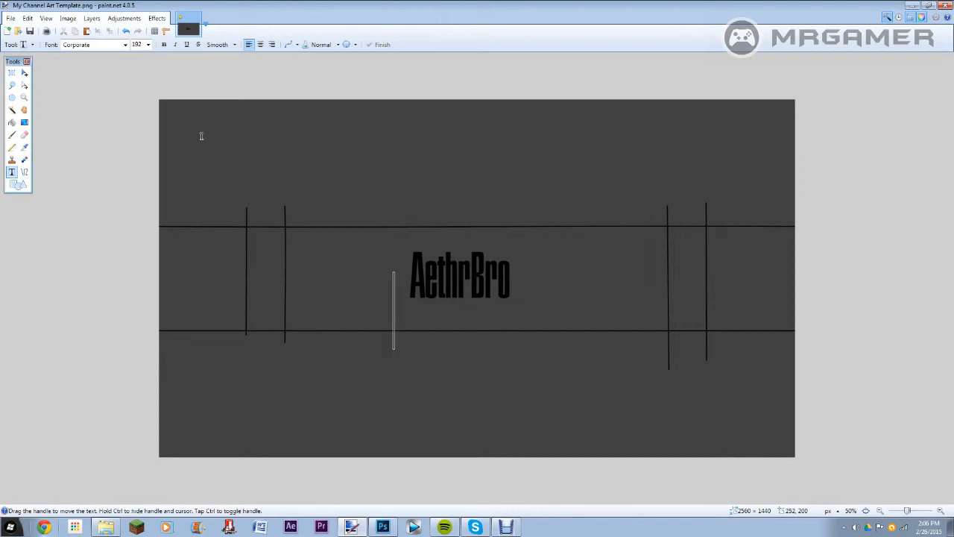
left_click(149, 44)
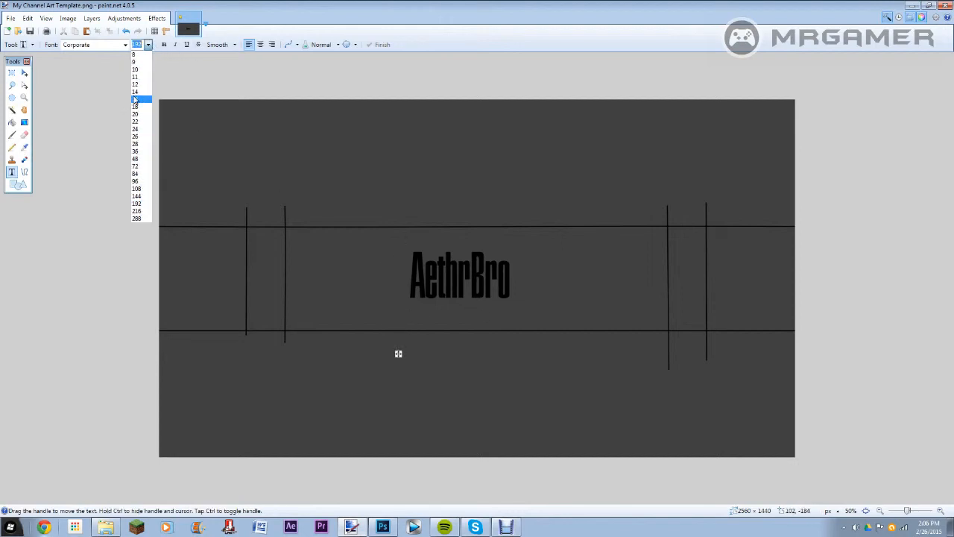
left_click(139, 99)
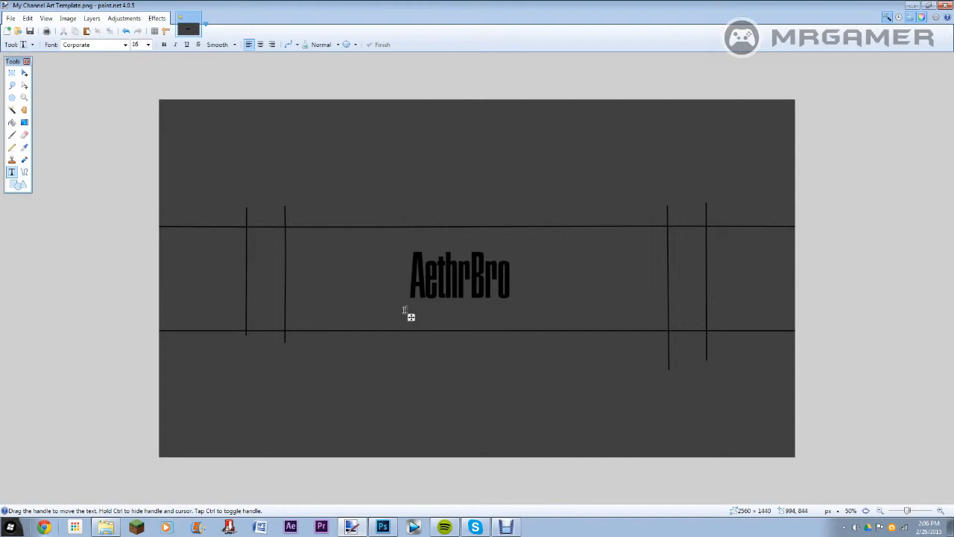
left_click_drag(411, 317, 402, 319)
type("The one and")
Step: Try Courier New on the "New videos every week" line and set its font to Eras Light ITC
left_click(124, 45)
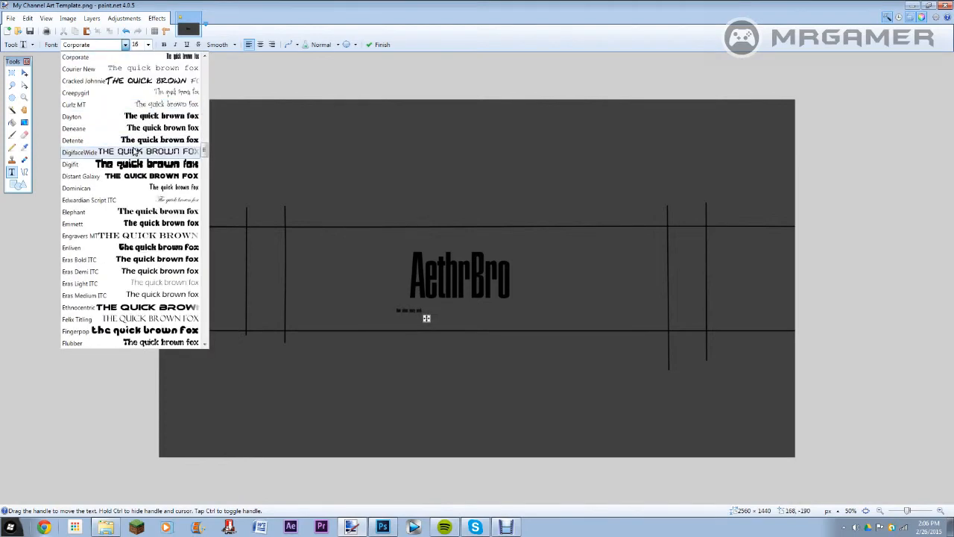
left_click(166, 71)
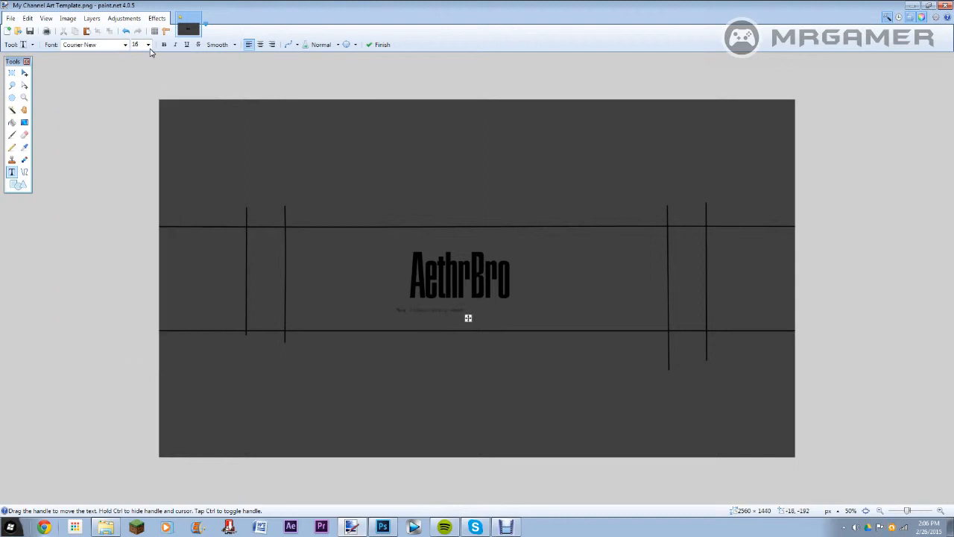
left_click(125, 45)
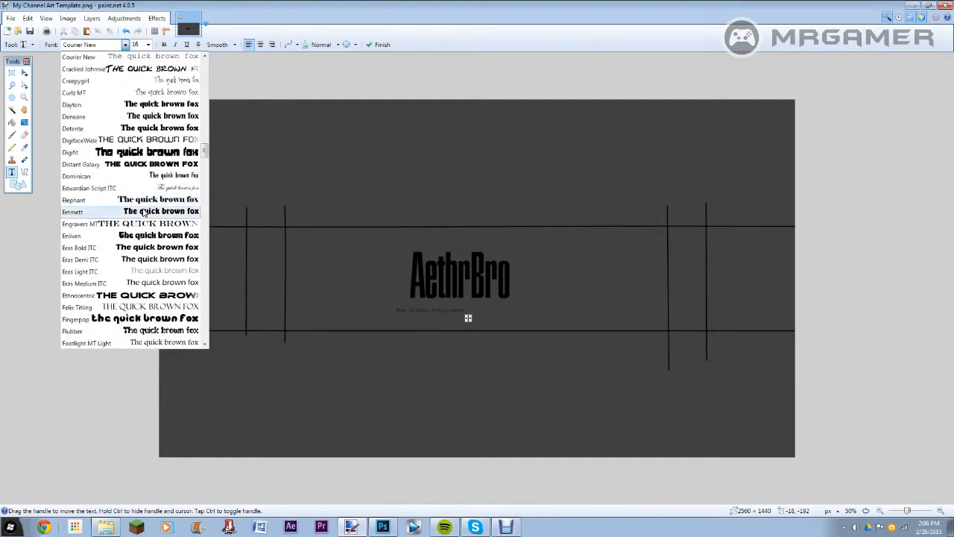
left_click(179, 273)
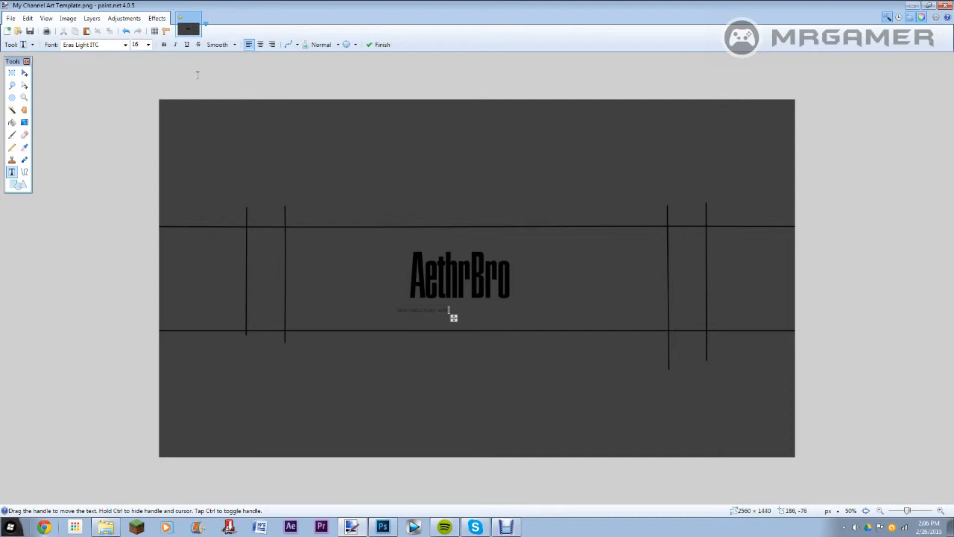
Step: Try sizes 20 and 48 on the "New videos every week" line and set it to 36
left_click(147, 45)
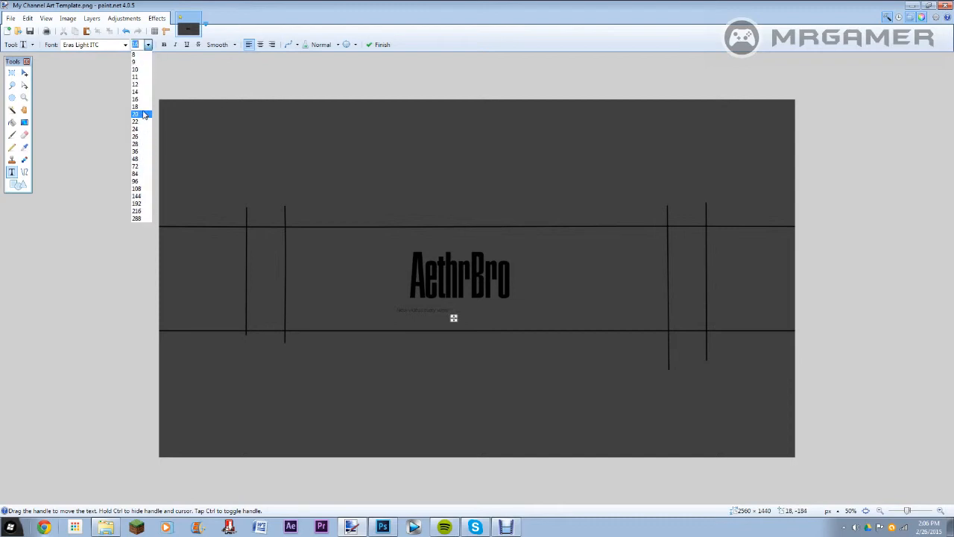
left_click(142, 112)
left_click(147, 45)
left_click(147, 161)
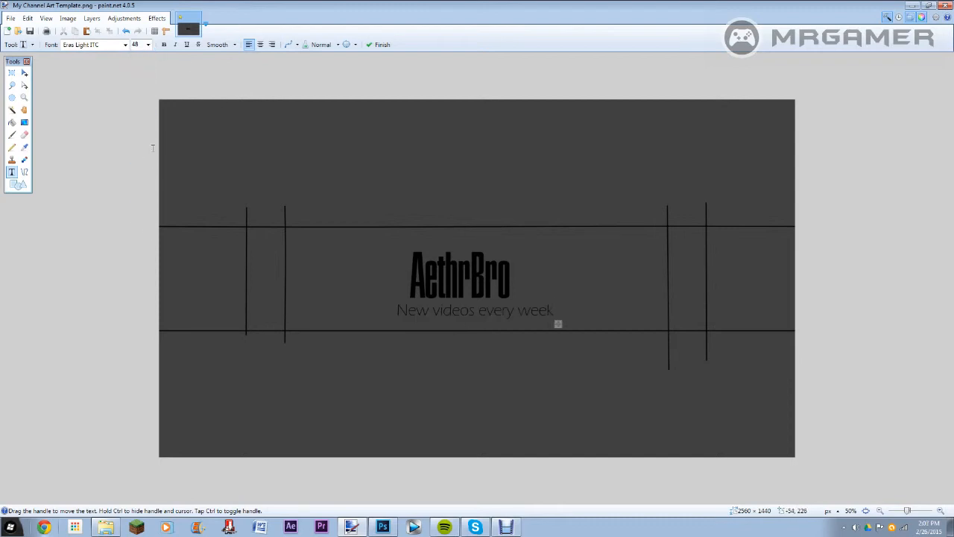
left_click(147, 45)
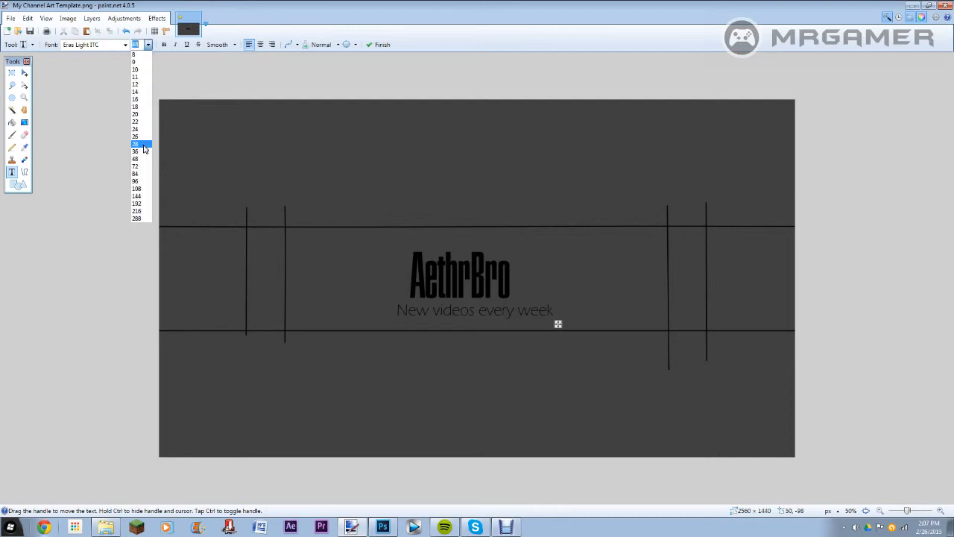
left_click(142, 152)
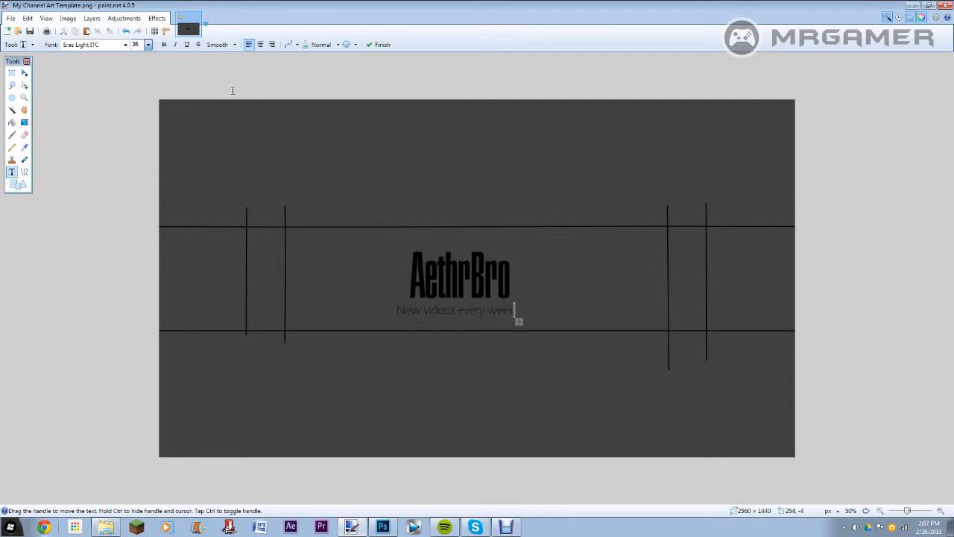
Step: Make the "New videos every week" line bold, shift it slightly to centre it under the title, and commit it
left_click(164, 45)
left_click_drag(543, 322, 539, 322)
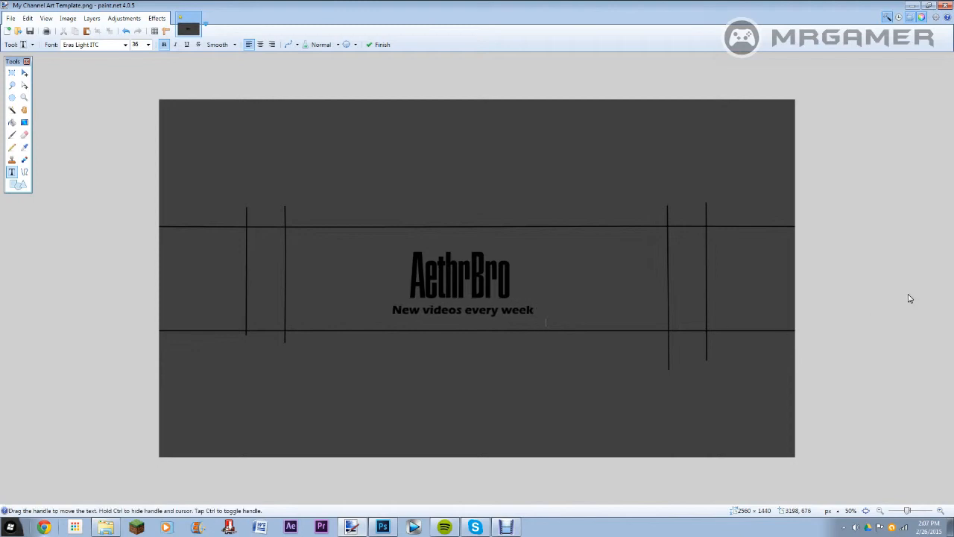
left_click(876, 421)
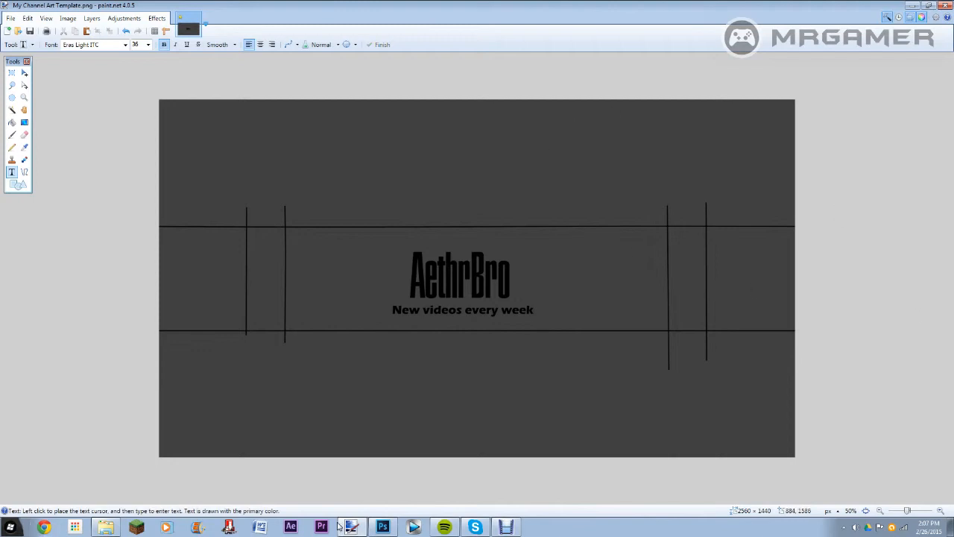
Step: Find normal_Ghost_MW2.png in the Downloads folder and add it to the banner as a new layer
left_click(105, 527)
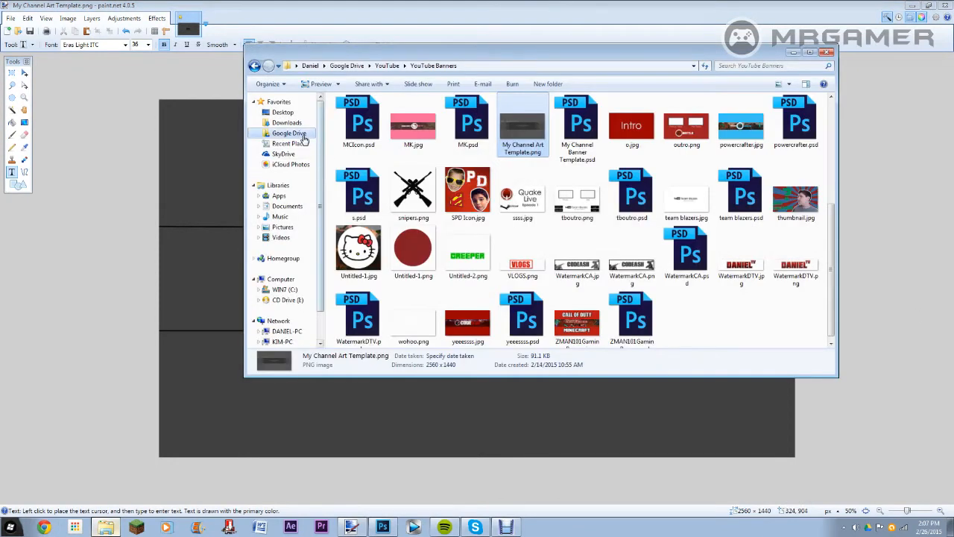
left_click(287, 122)
left_click(738, 200)
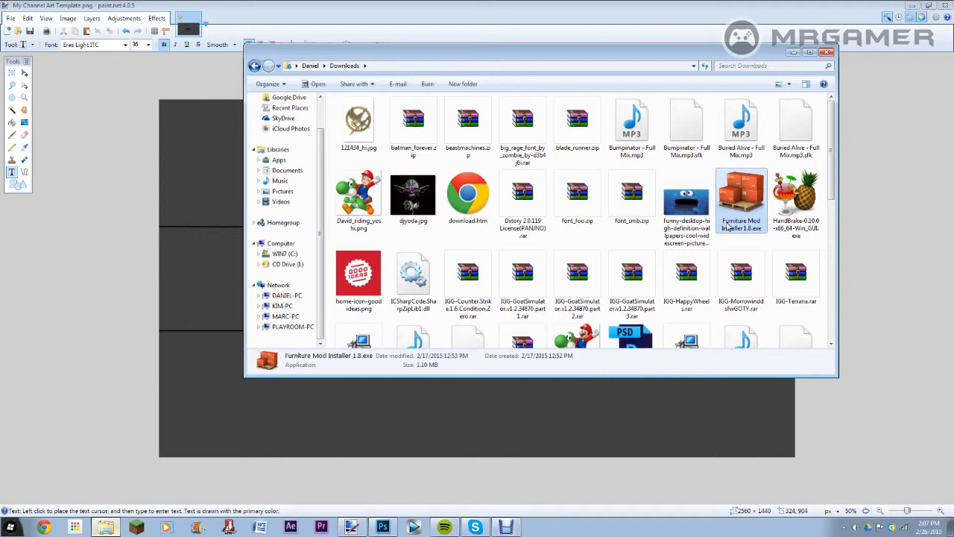
scroll(728, 224, "down", 6)
scroll(728, 224, "up", 2)
left_click(544, 181)
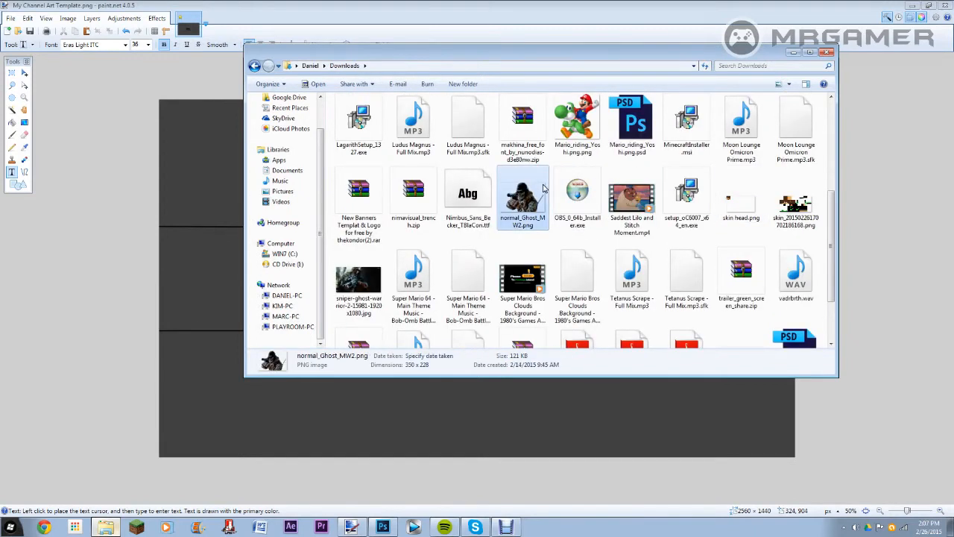
mouse_move(393, 312)
left_mouse_down()
mouse_move(175, 276)
mouse_move(196, 275)
left_mouse_up()
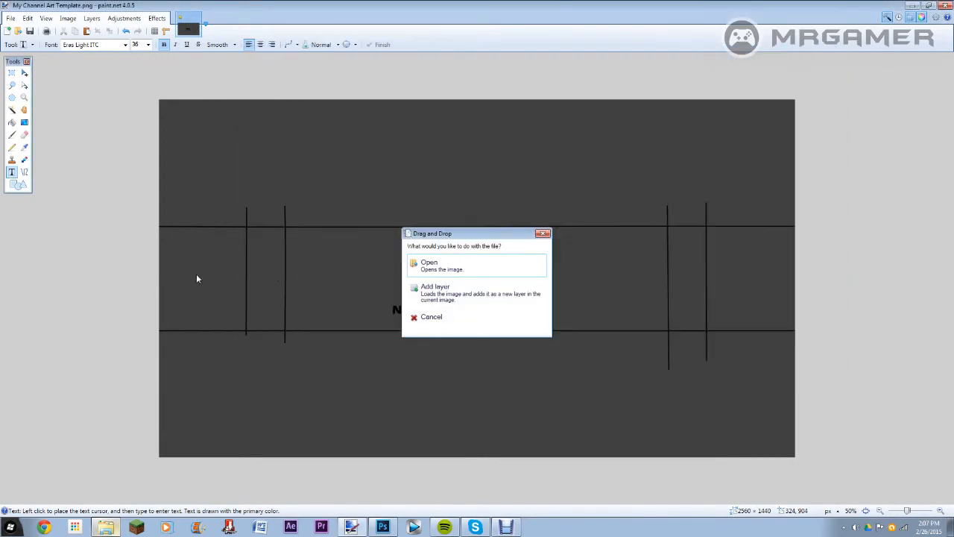
left_click(495, 296)
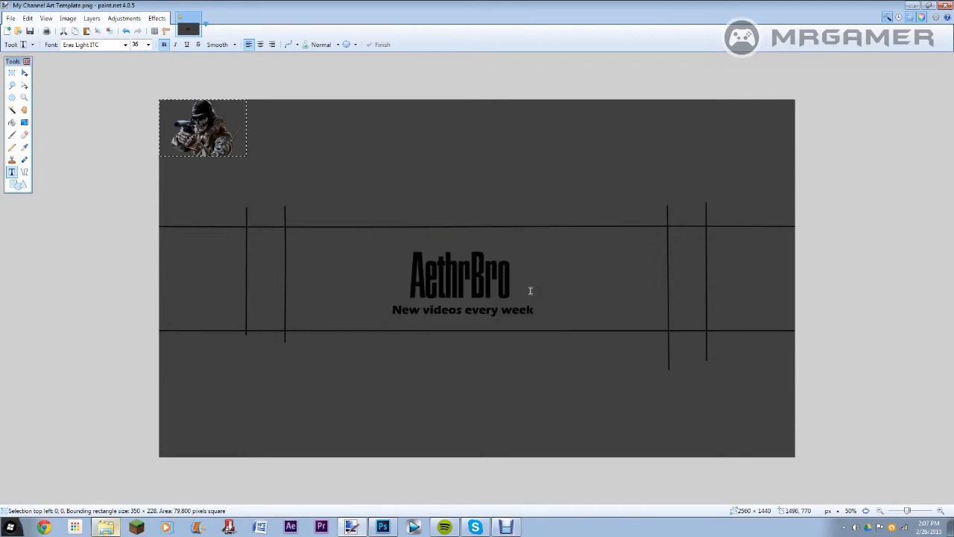
Step: Move the soldier image to the right of the title, enlarge it to about 478 × 316 px resting on the lower guide line, and deselect it
left_click(24, 72)
left_click_drag(264, 168, 662, 340)
left_click_drag(609, 303, 612, 304)
left_click_drag(564, 276, 532, 252)
left_click_drag(612, 303, 637, 304)
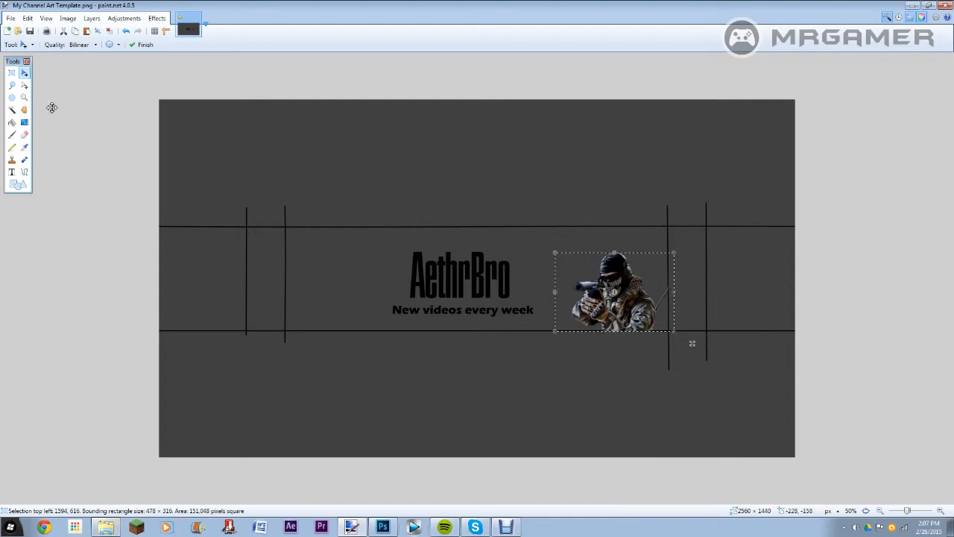
left_click(11, 72)
left_click(120, 141)
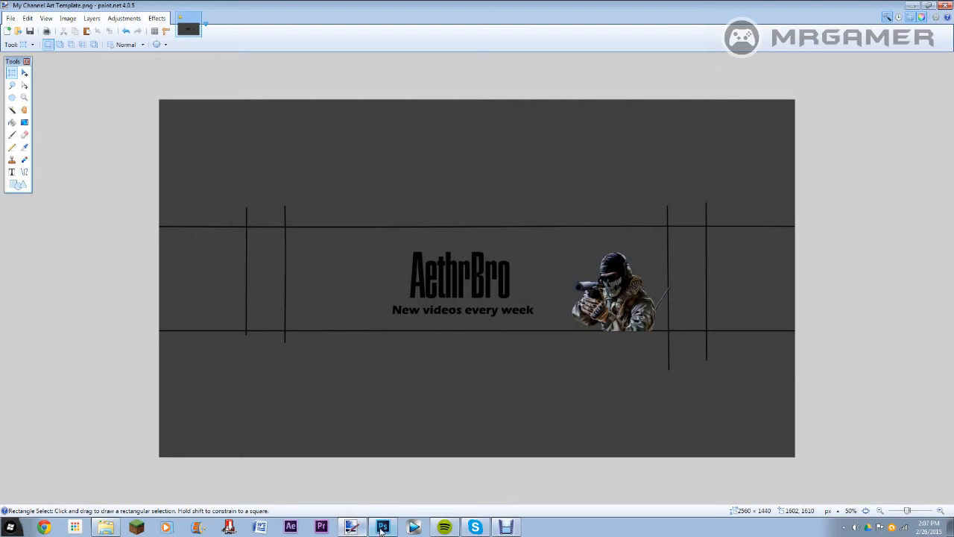
Step: Look through the Downloads folder for a second banner image and check the banner against the template's labelled areas
left_click(123, 529)
scroll(421, 267, "down", 2)
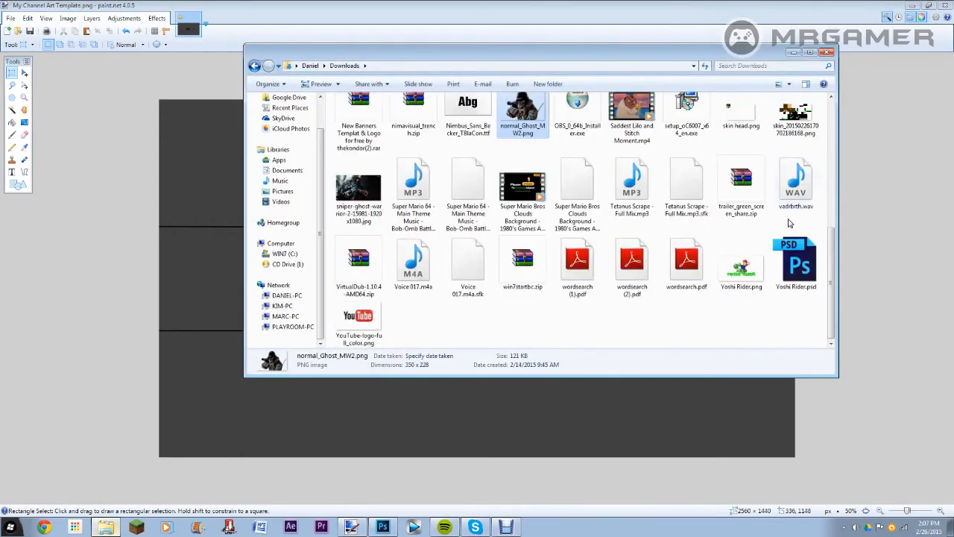
scroll(421, 266, "up", 5)
scroll(560, 238, "down", 4)
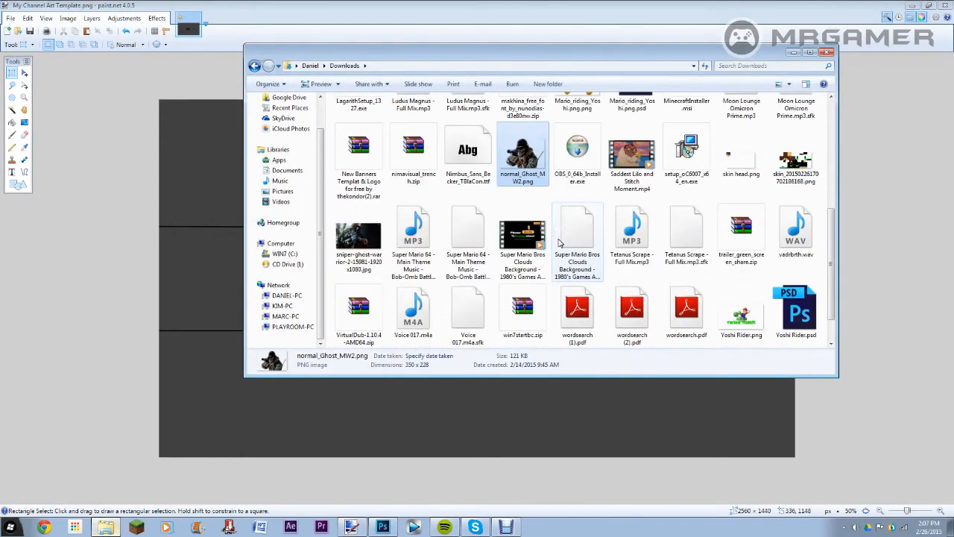
scroll(668, 176, "down", 1)
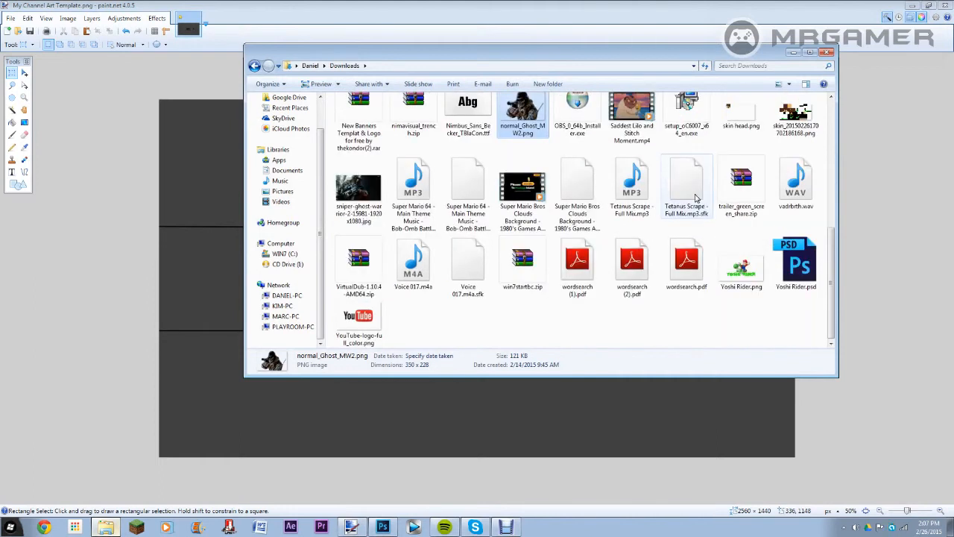
scroll(750, 311, "up", 10)
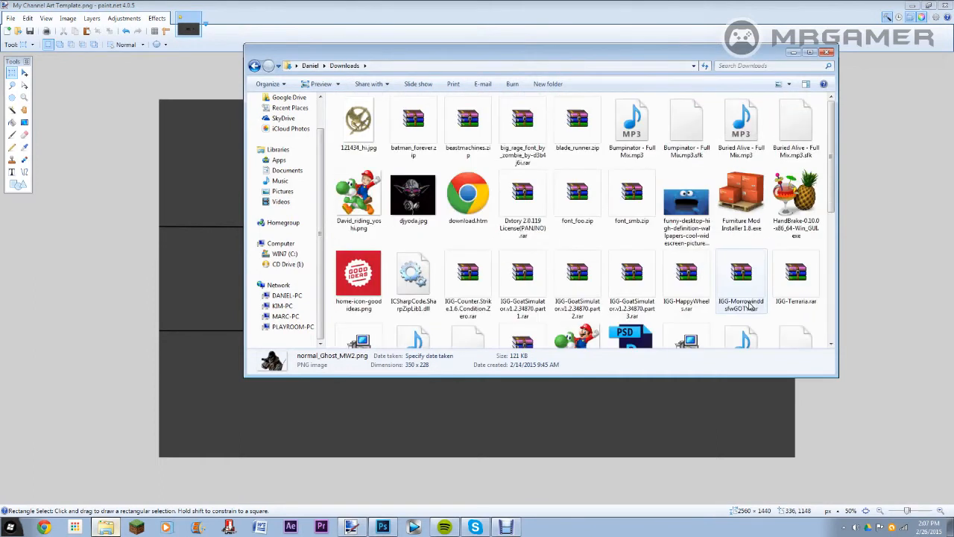
scroll(750, 305, "down", 2)
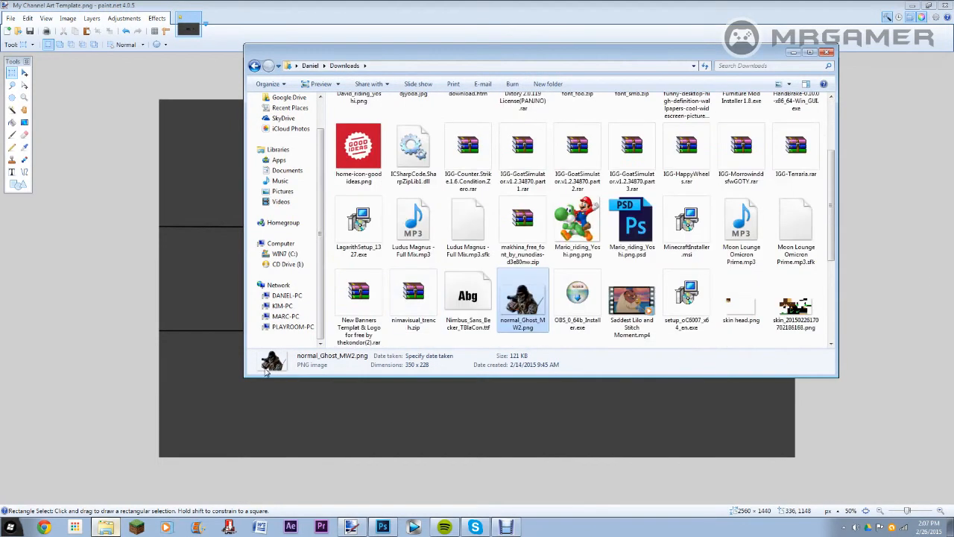
left_click(904, 274)
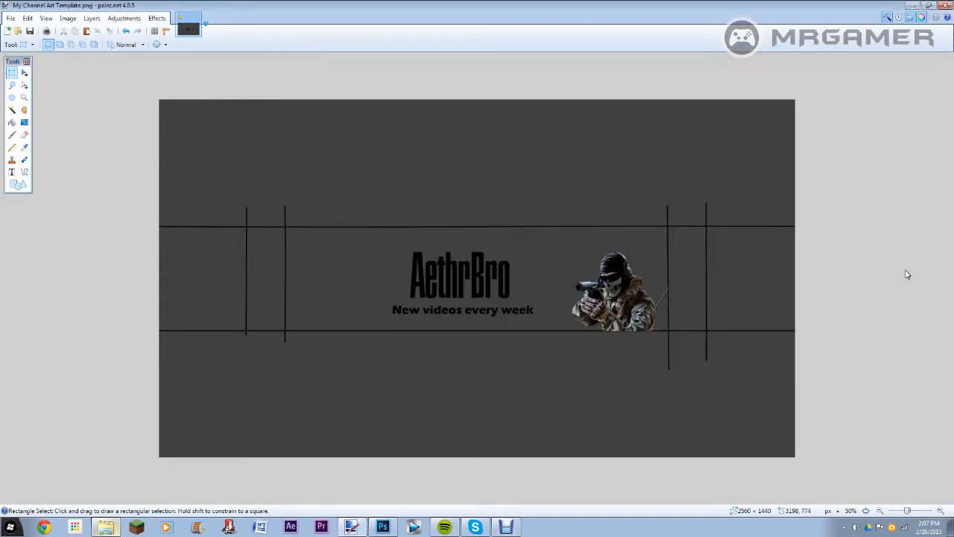
key("ctrl+z")
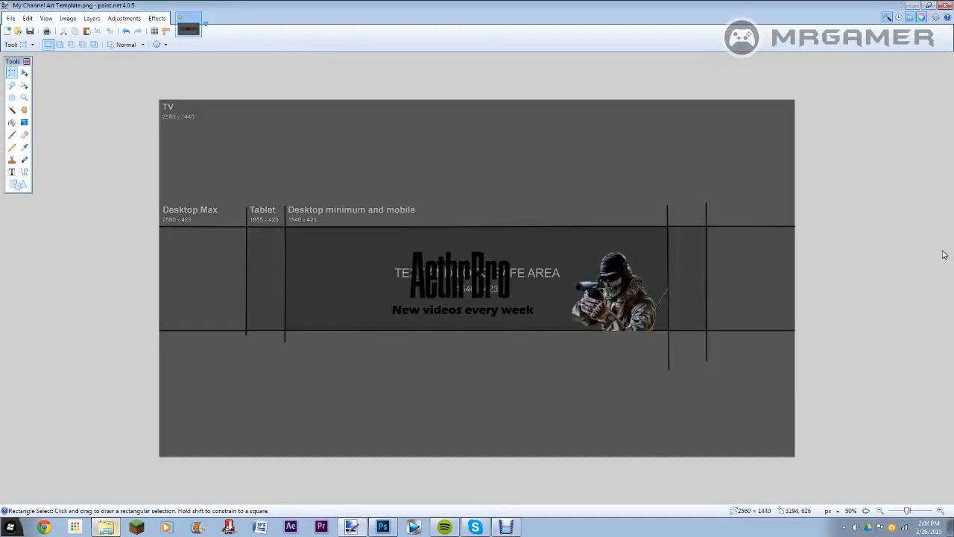
key("ctrl+y")
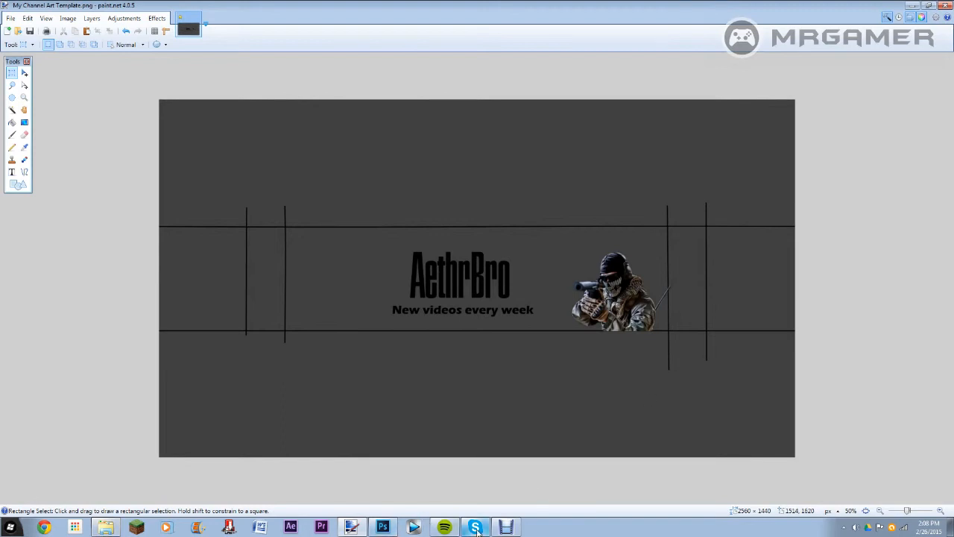
Step: Find the armoured character image on the Desktop and add it to the banner as a new layer
left_click(106, 527)
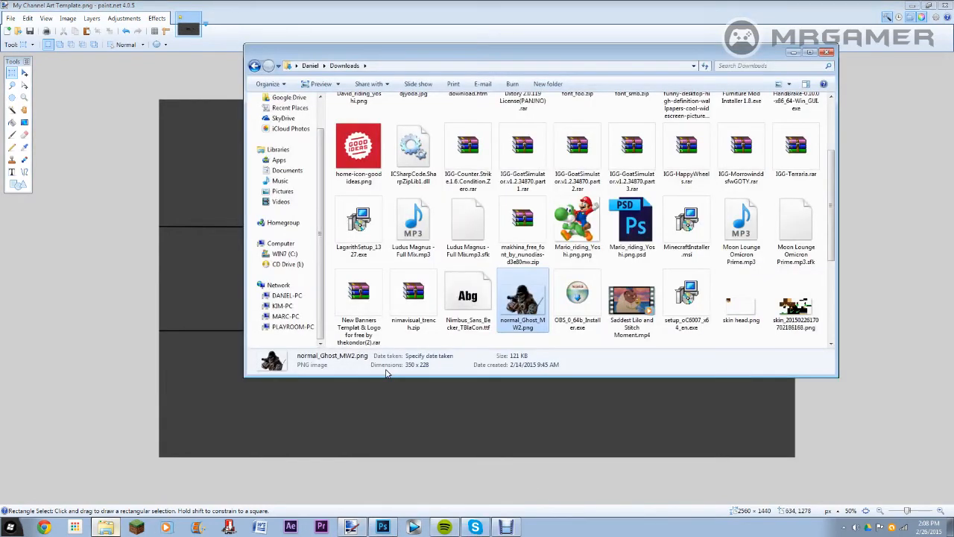
left_click_drag(835, 227, 792, 227)
left_click_drag(320, 165, 311, 117)
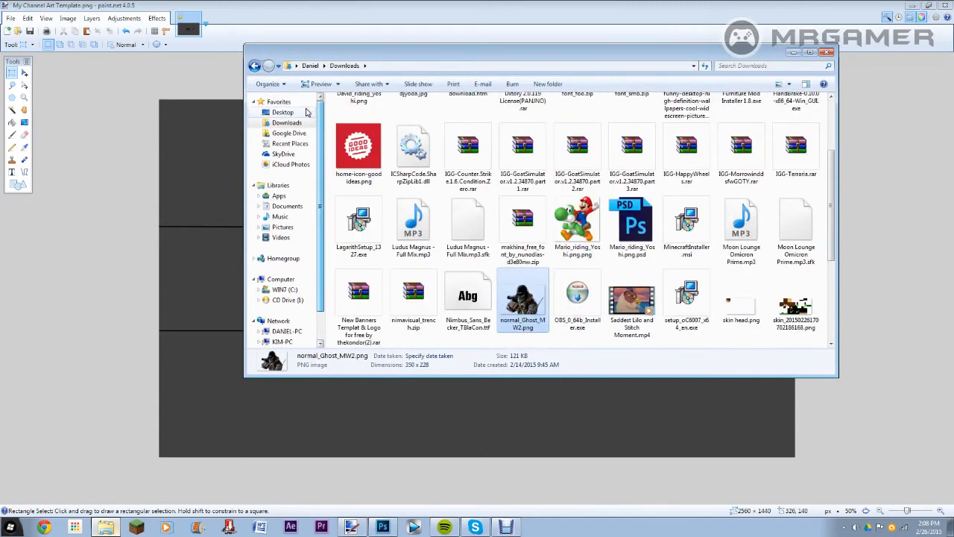
left_click(302, 111)
left_click(387, 277)
left_click_drag(387, 277, 155, 267)
left_click(442, 292)
Step: Move the armoured character to the left of the title, shrink it to about 282 × 382 px between the horizontal guide lines, and deselect it
left_click(24, 73)
left_click_drag(199, 140, 347, 255)
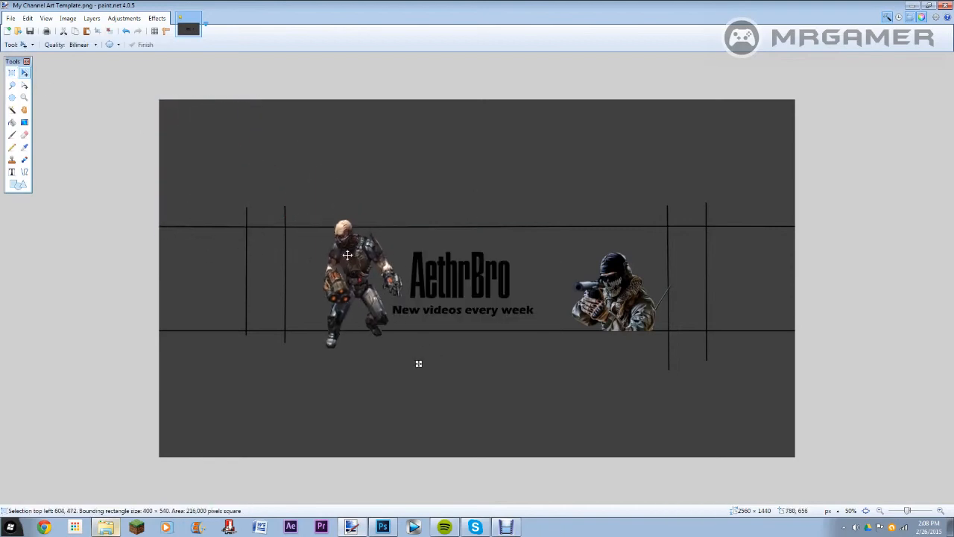
left_click_drag(307, 215, 258, 249)
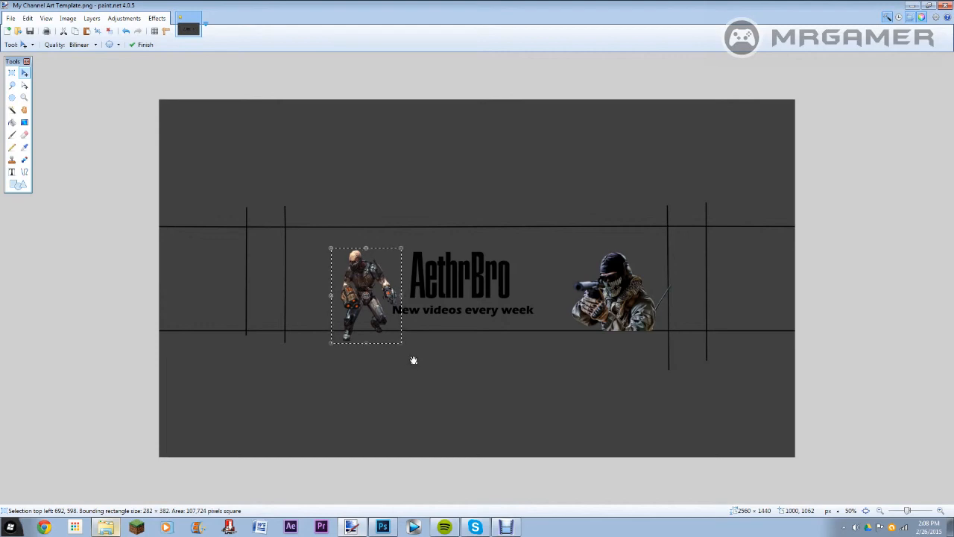
left_click_drag(414, 361, 385, 348)
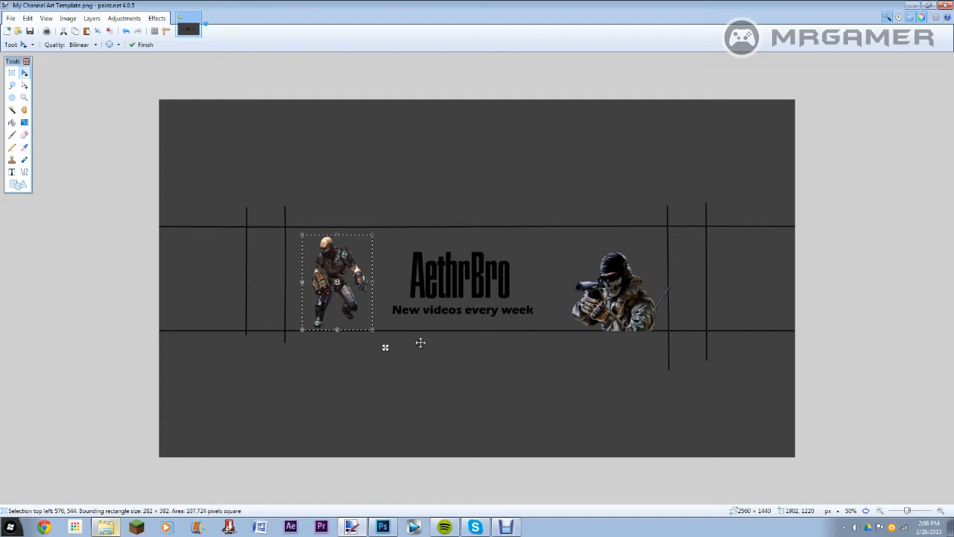
left_click(11, 73)
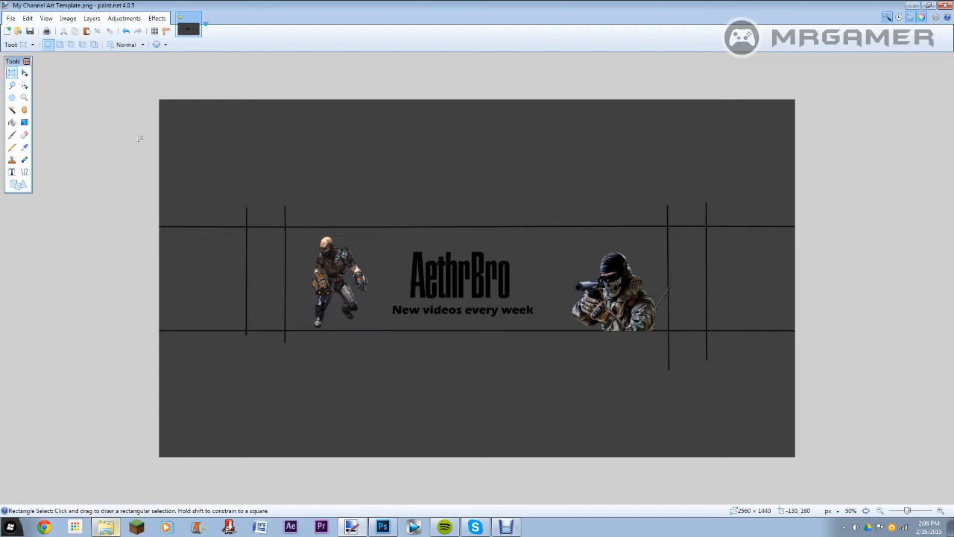